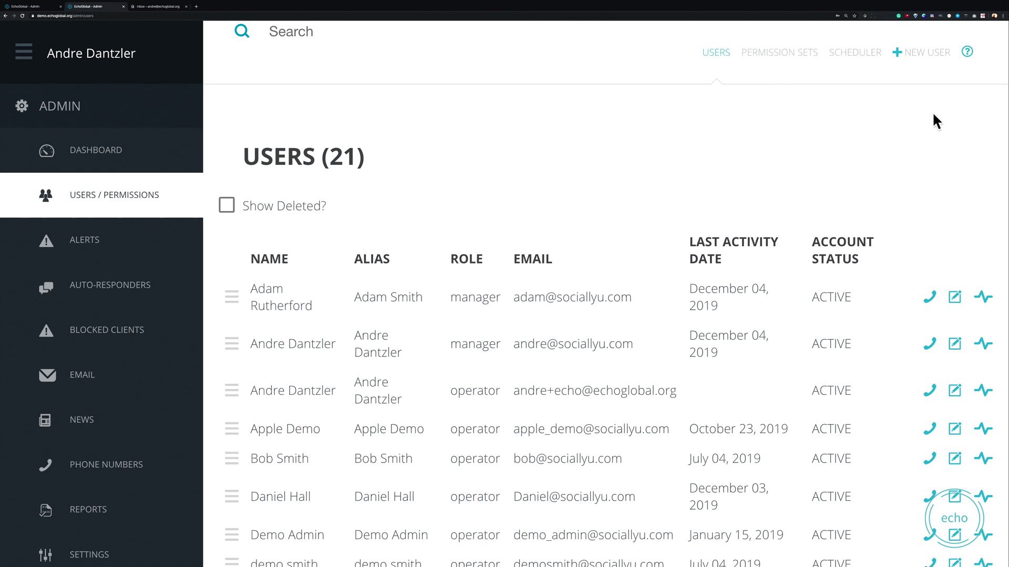
Step: Add a new user with the demo full name, e-mail address, and matching password and confirmation
click(928, 52)
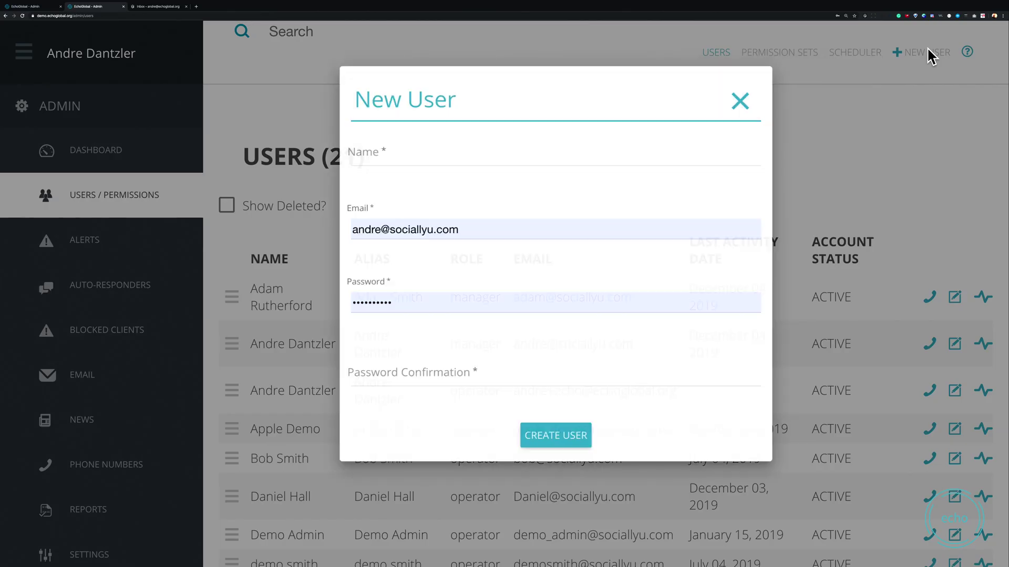
click(366, 163)
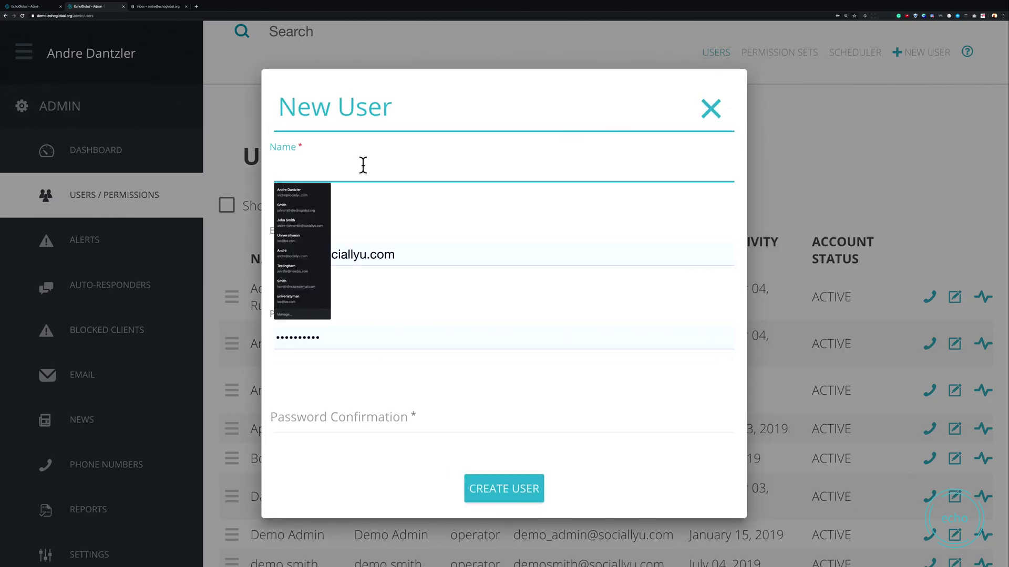
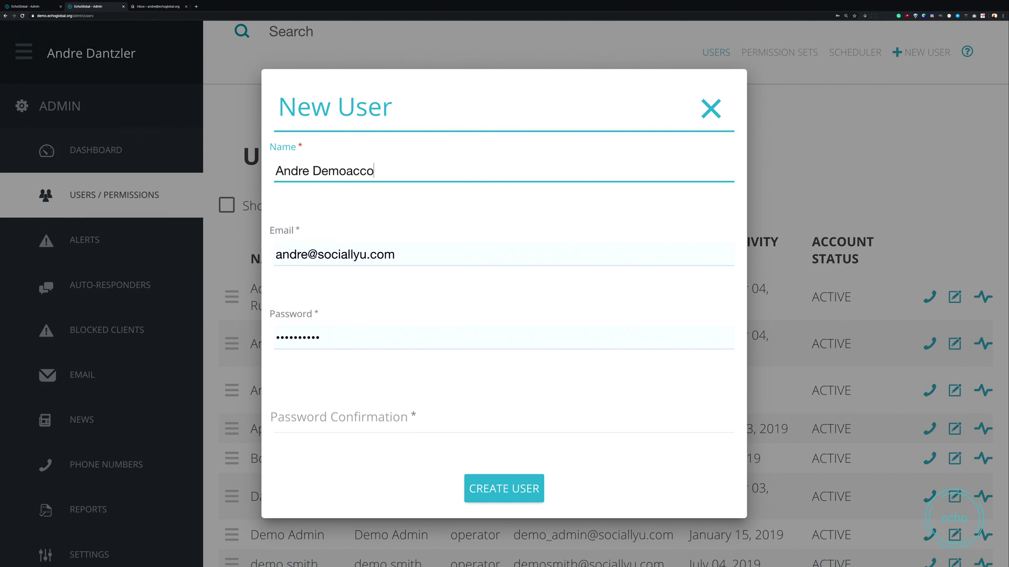
key(Tab)
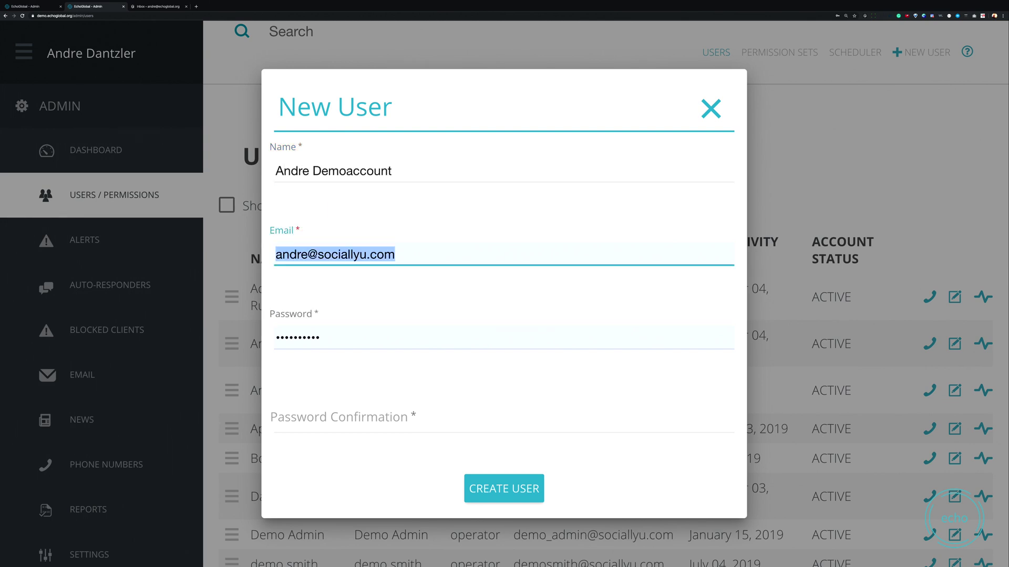
key(BackSpace)
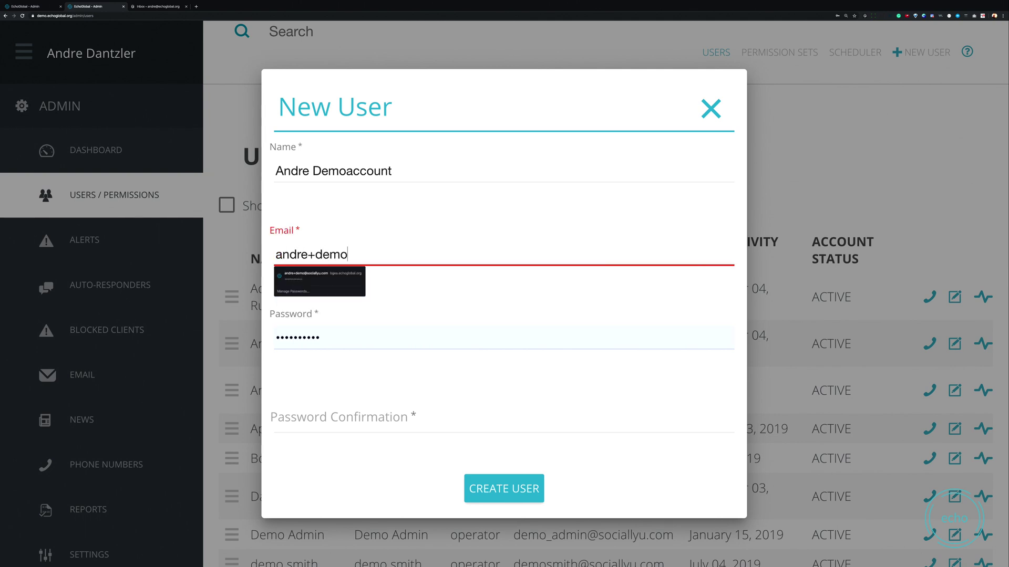
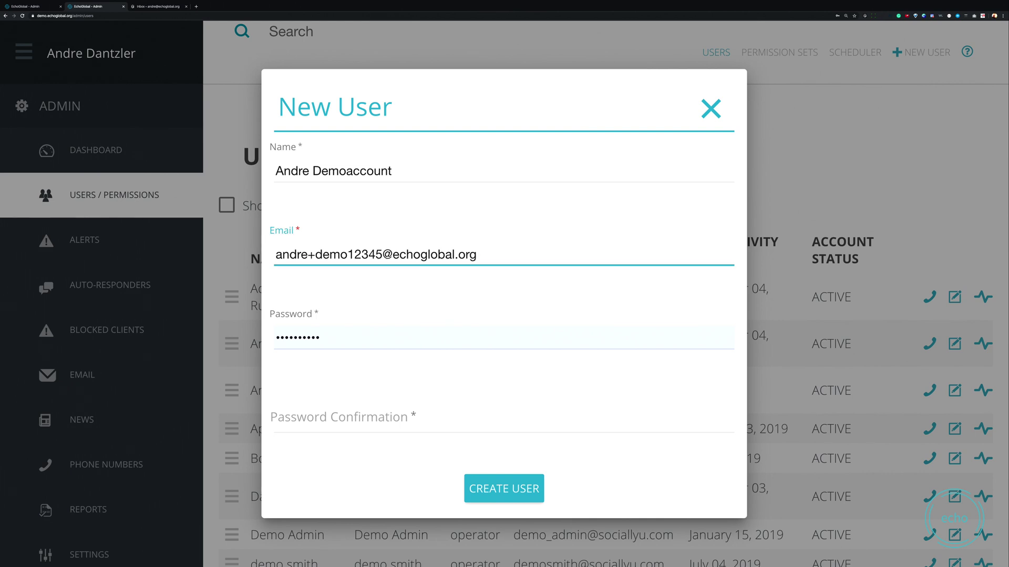
key(Tab)
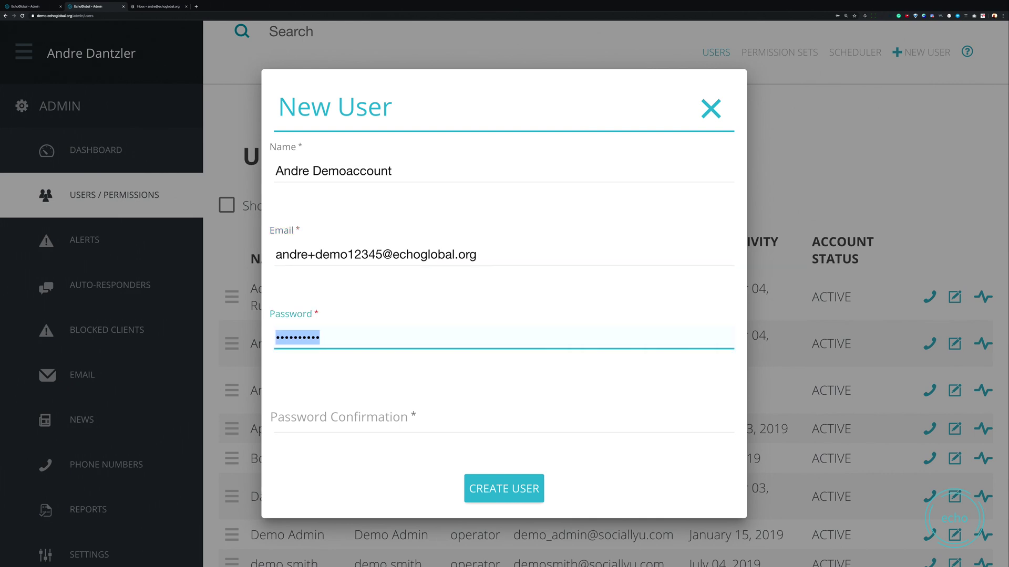
key(Tab)
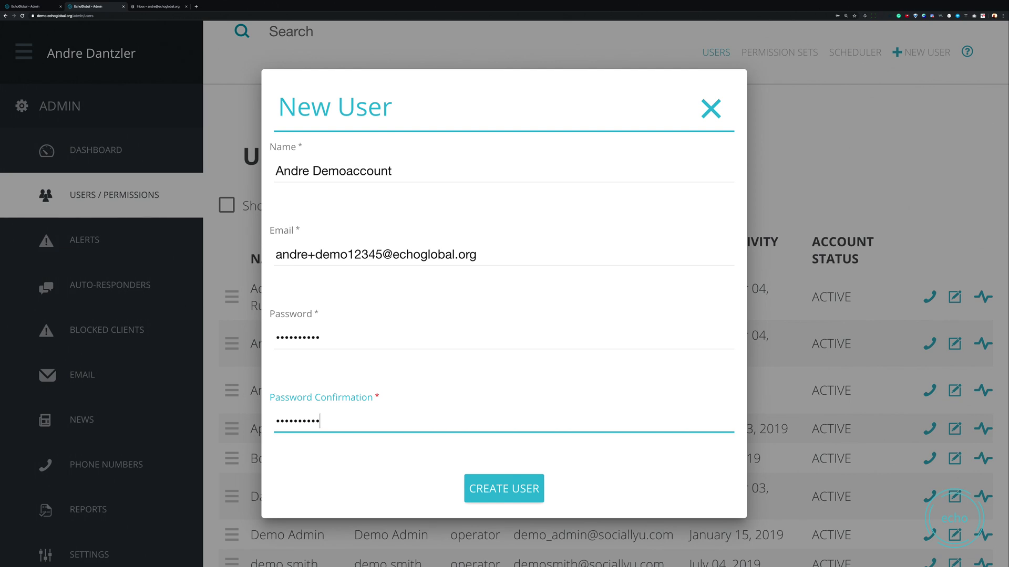
click(519, 504)
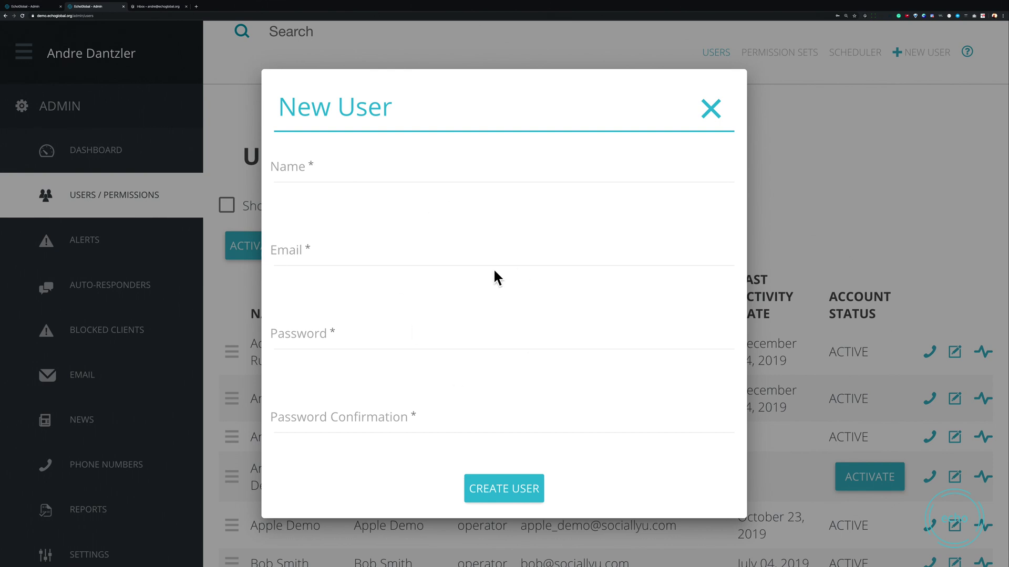
Step: Close the New User form, decline saving the password, and check the new user's row
click(702, 121)
scroll(721, 292, down, 1)
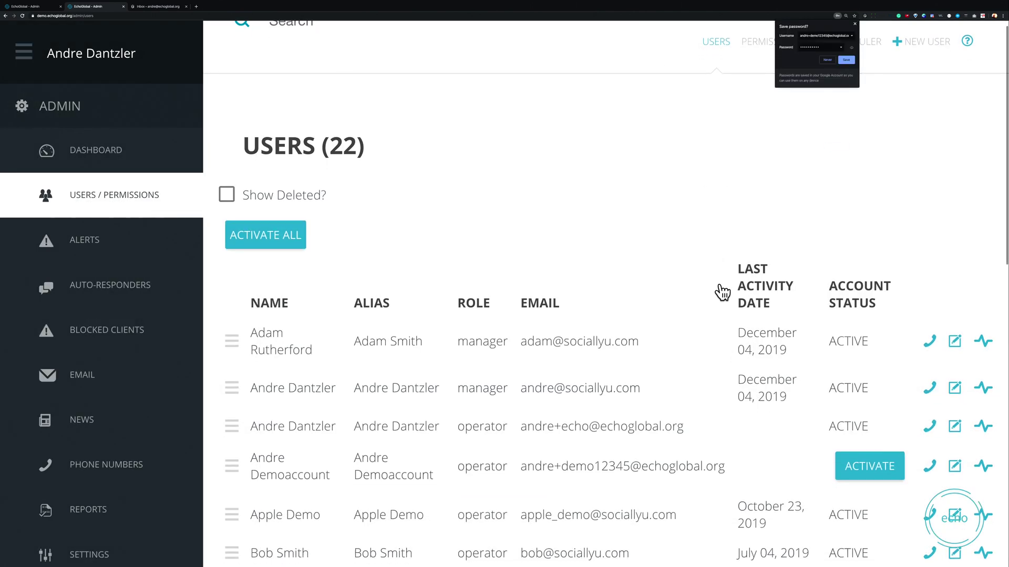
scroll(721, 292, down, 1)
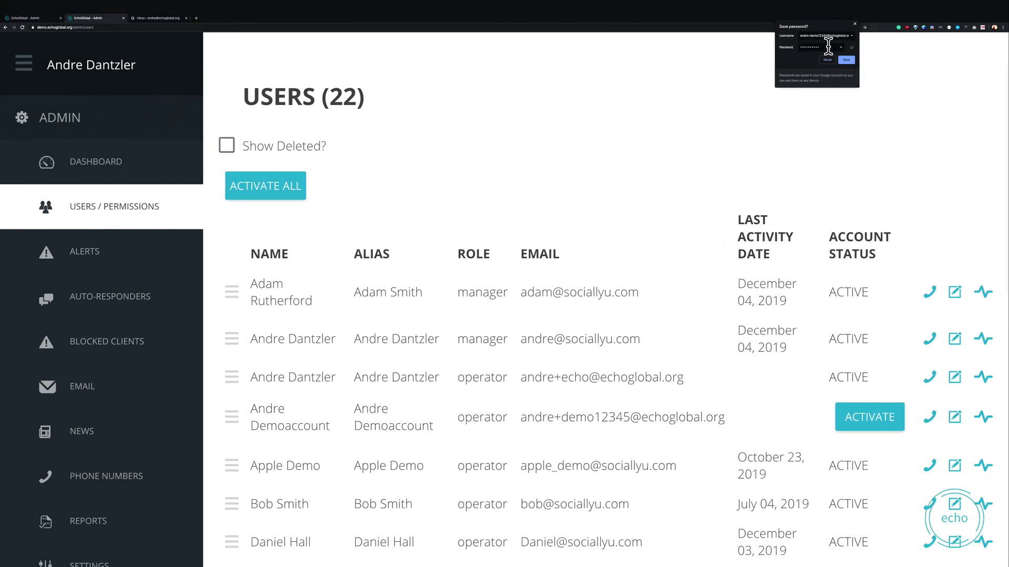
click(827, 50)
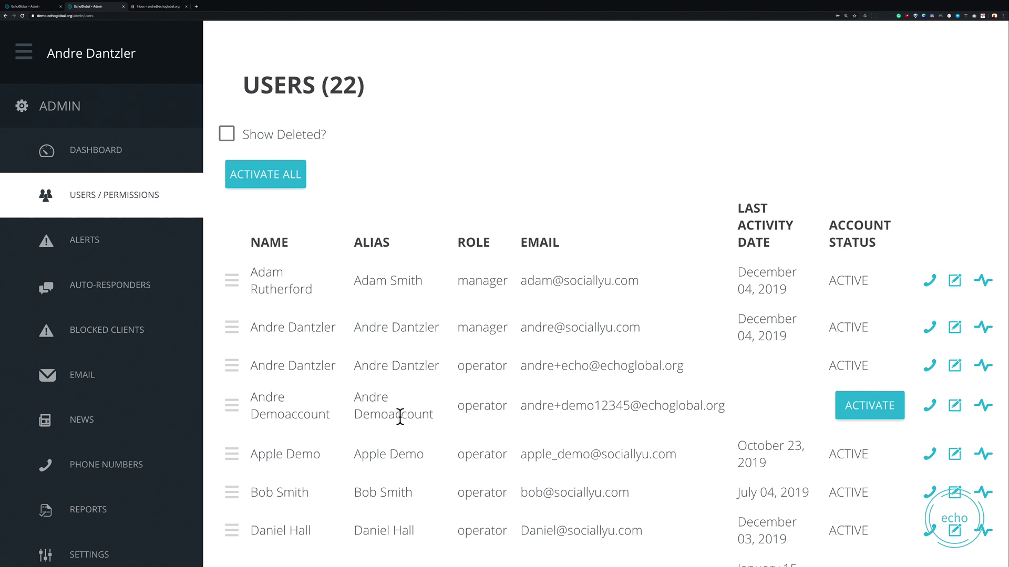
drag(246, 391, 759, 402)
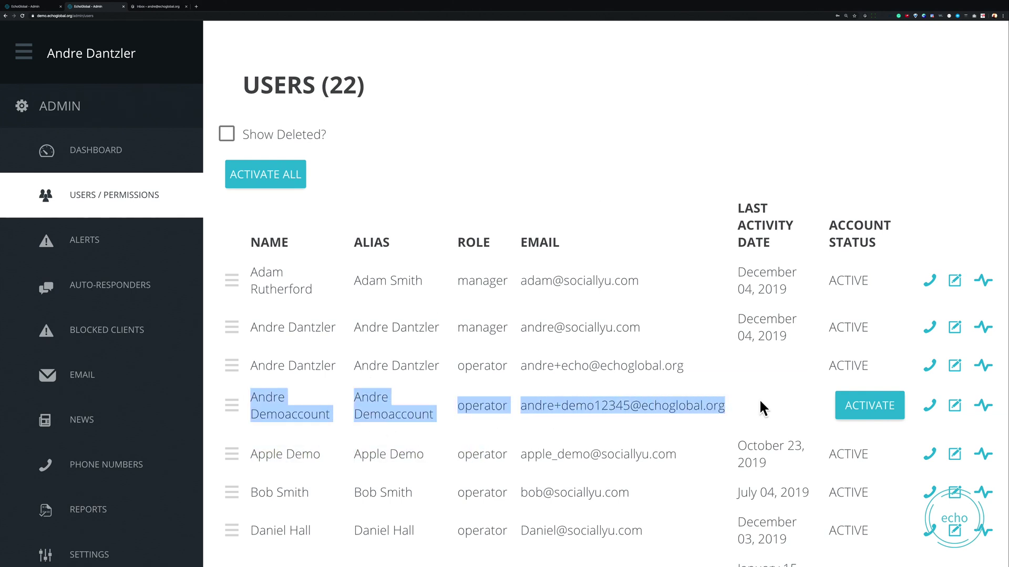
click(761, 402)
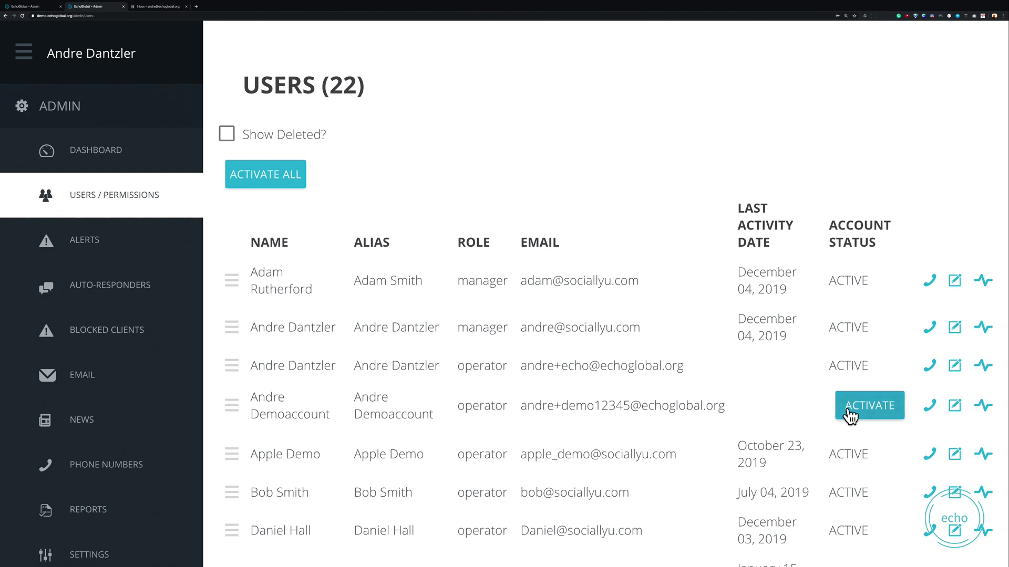
Step: Activate the new demo user from its row in the users table
scroll(850, 415, down, 10)
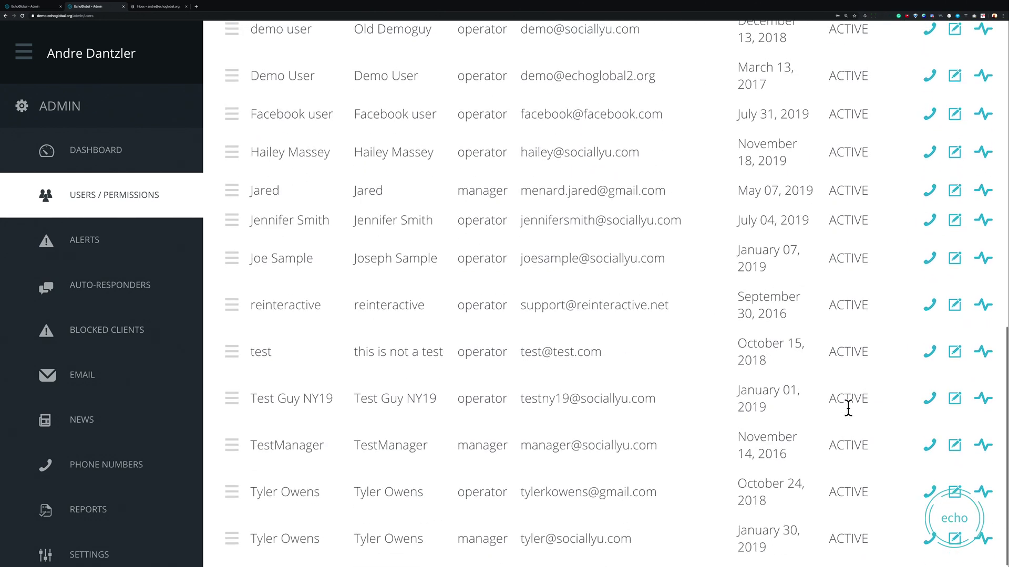
scroll(848, 408, up, 15)
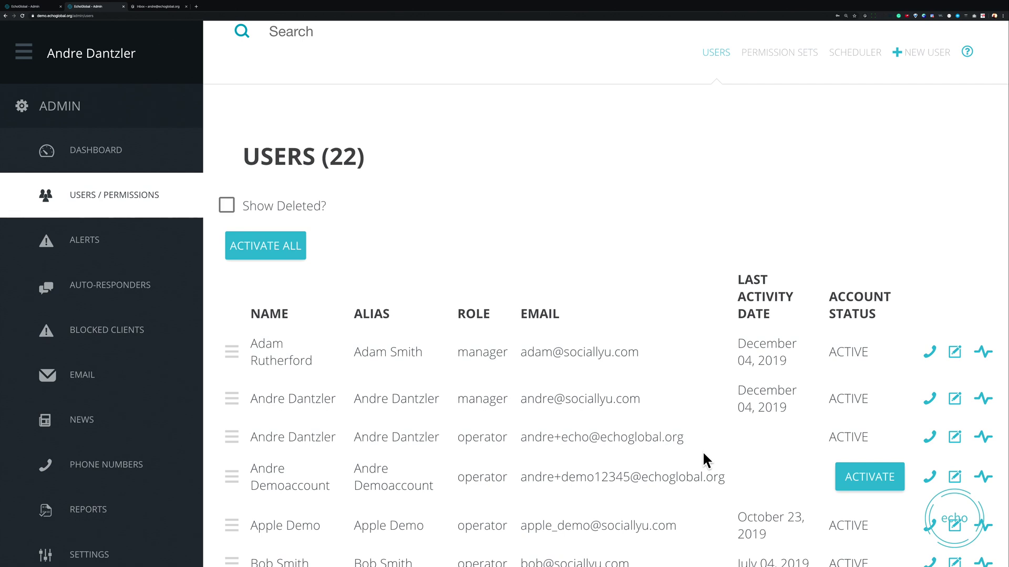
click(857, 479)
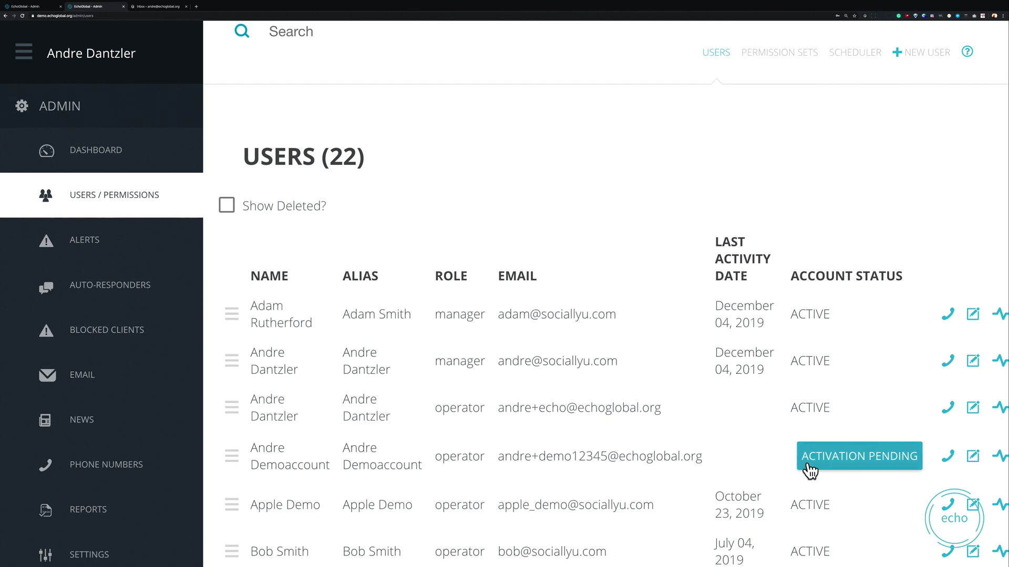
Step: Open the Welcome to Echo! email in Superhuman and follow its Create Password link
key(ctrl+Tab)
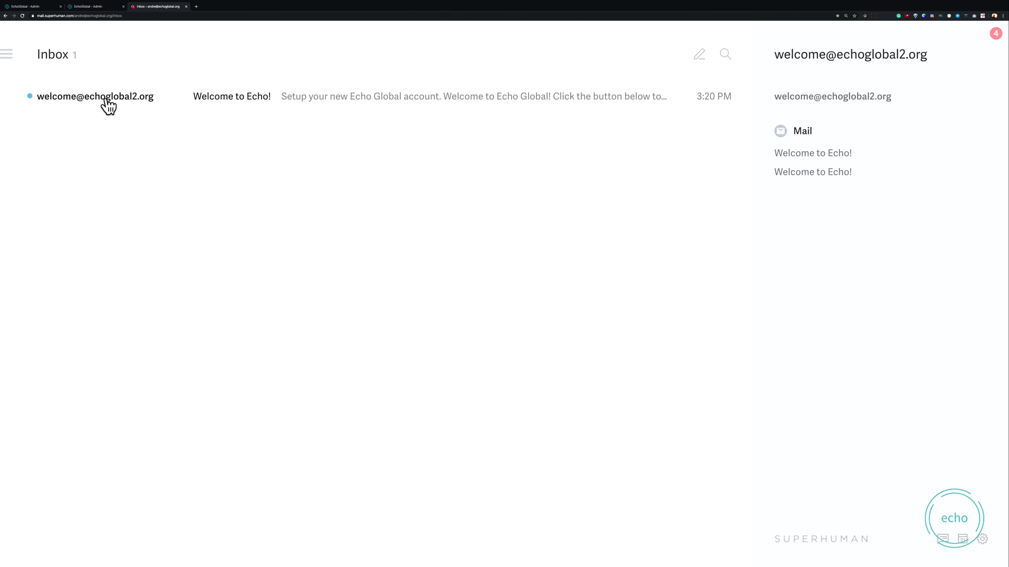
click(299, 105)
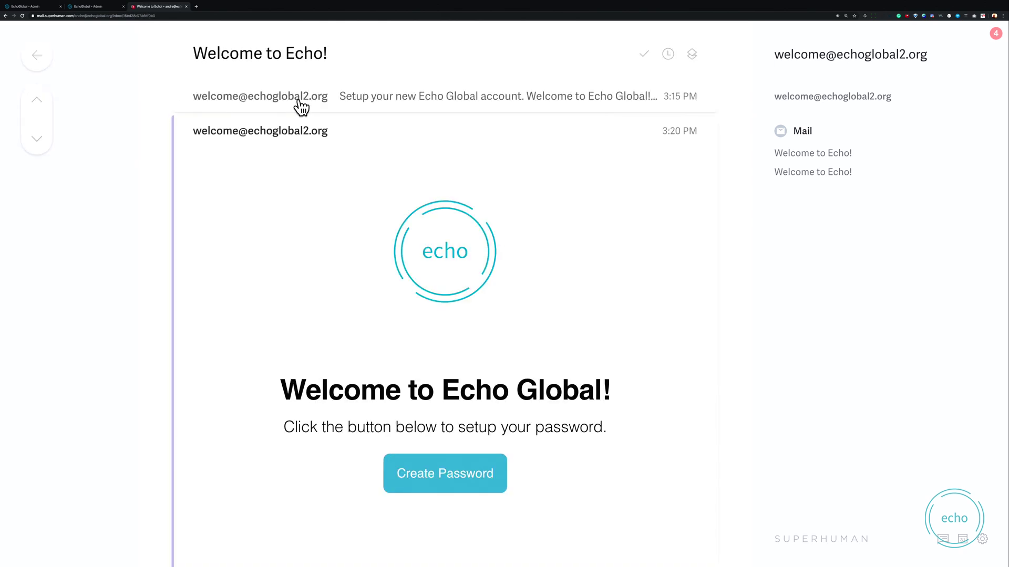
scroll(207, 311, down, 3)
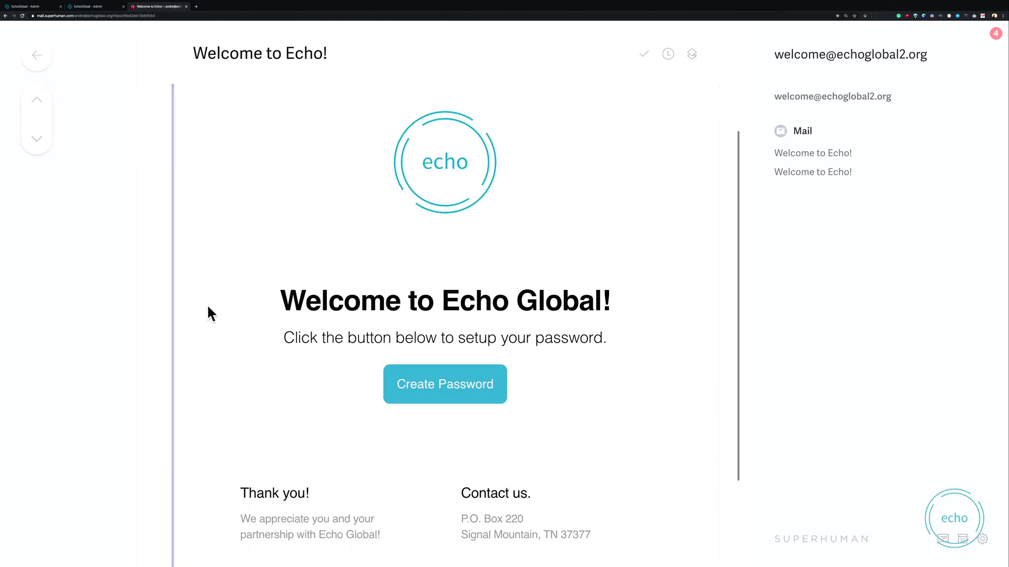
scroll(208, 307, down, 2)
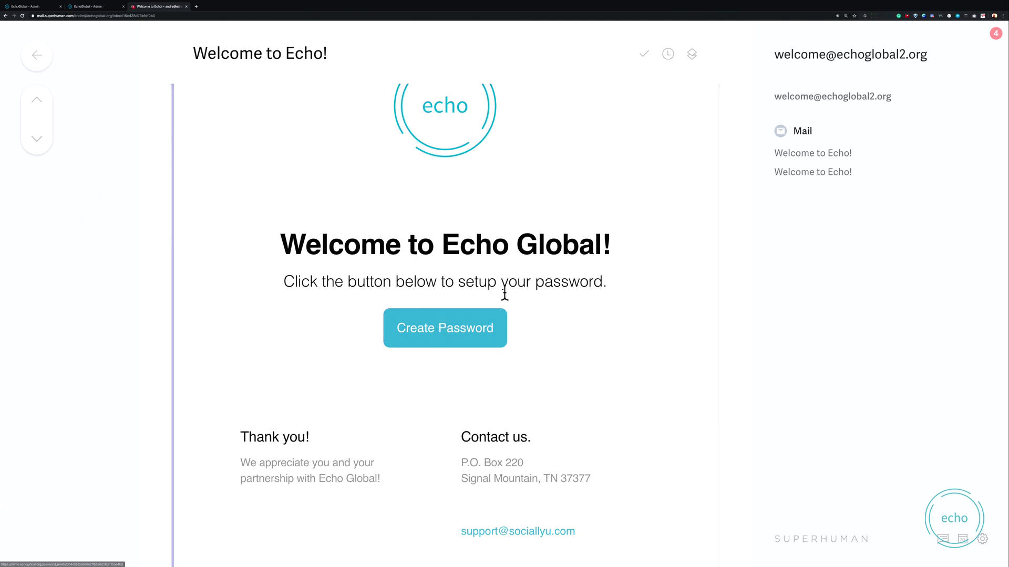
click(422, 339)
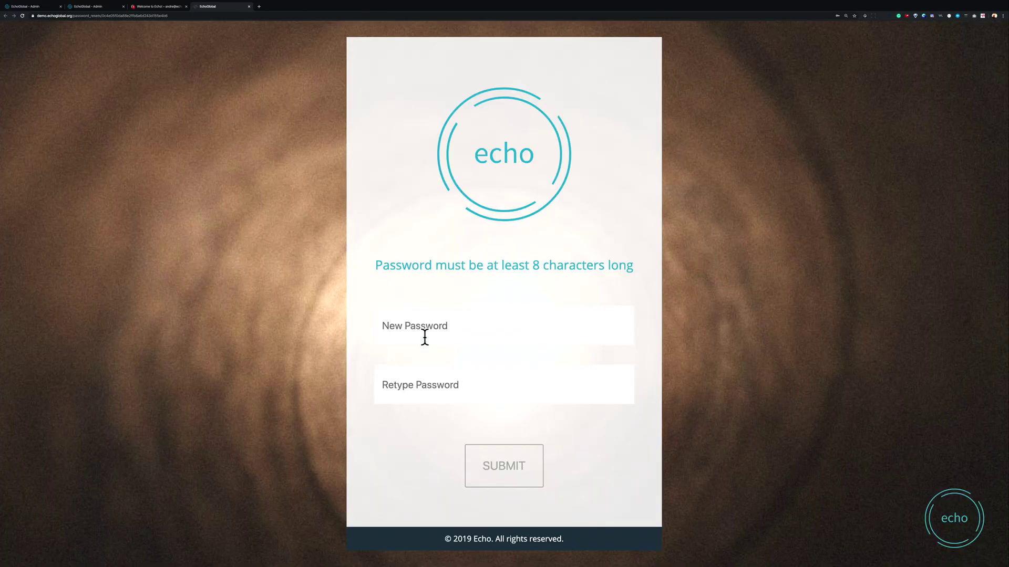
Step: Focus the New Password field, dismiss the saved-password suggestions, and move to the previous tab
click(425, 337)
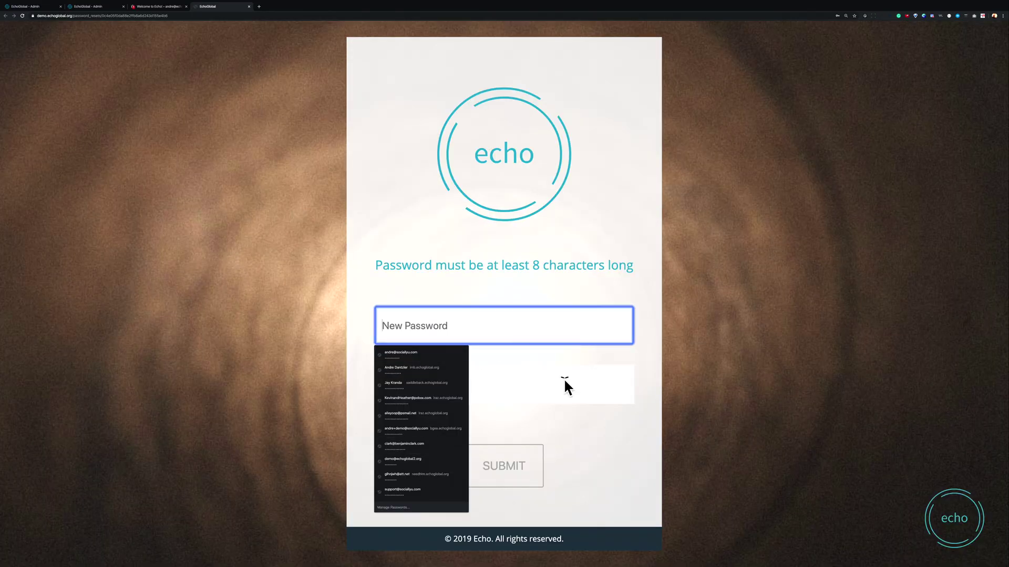
click(630, 234)
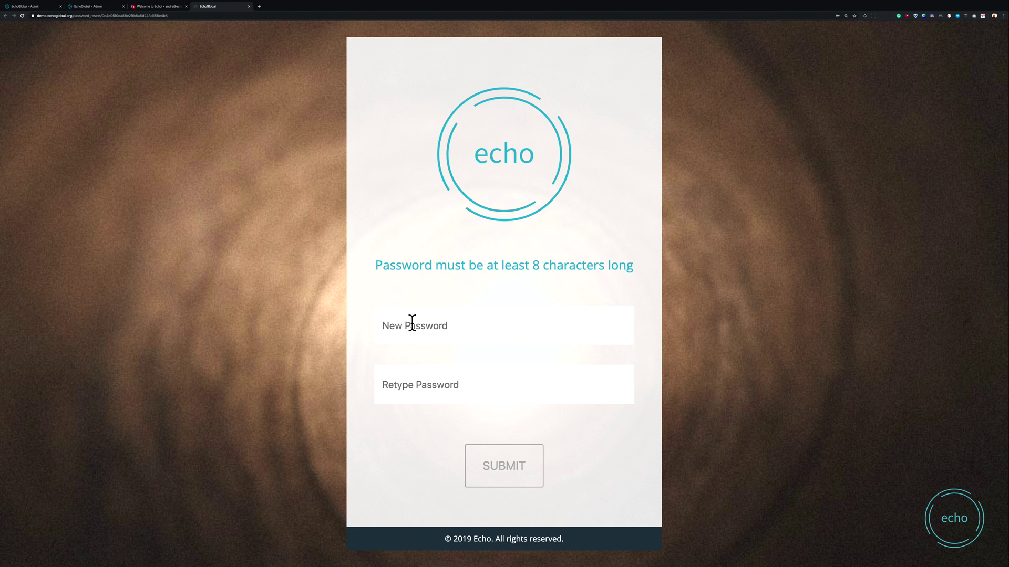
key(ctrl+shift+Tab)
key(ctrl+shift+Tab)
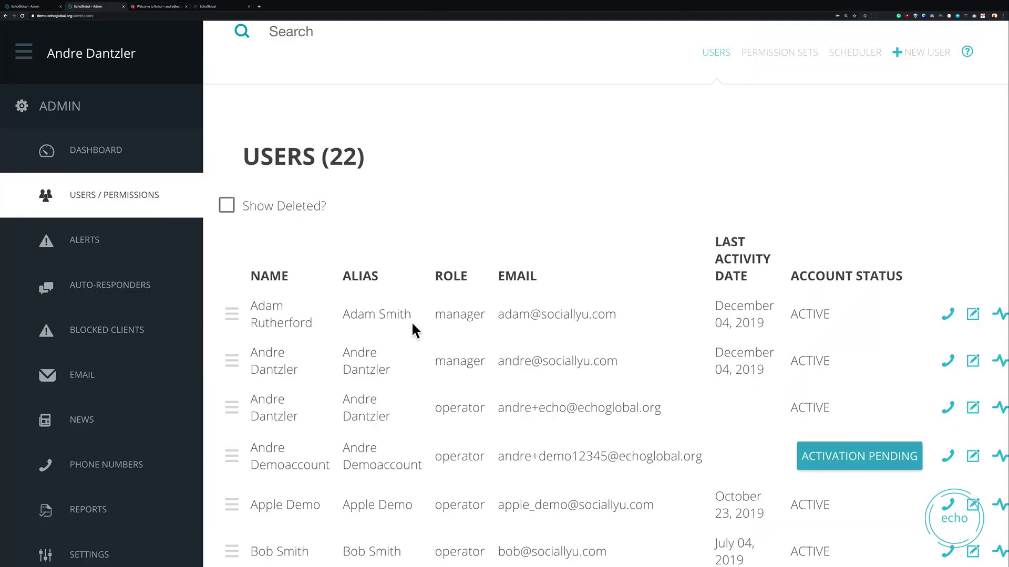
Step: Reload the users list and return to the password setup page
key(ctrl+r)
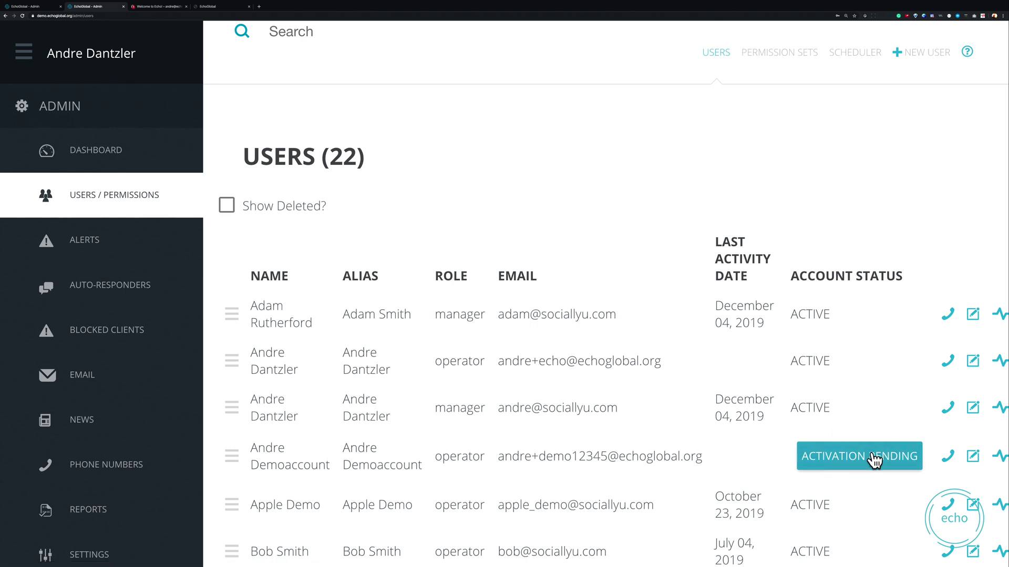
key(ctrl+Tab)
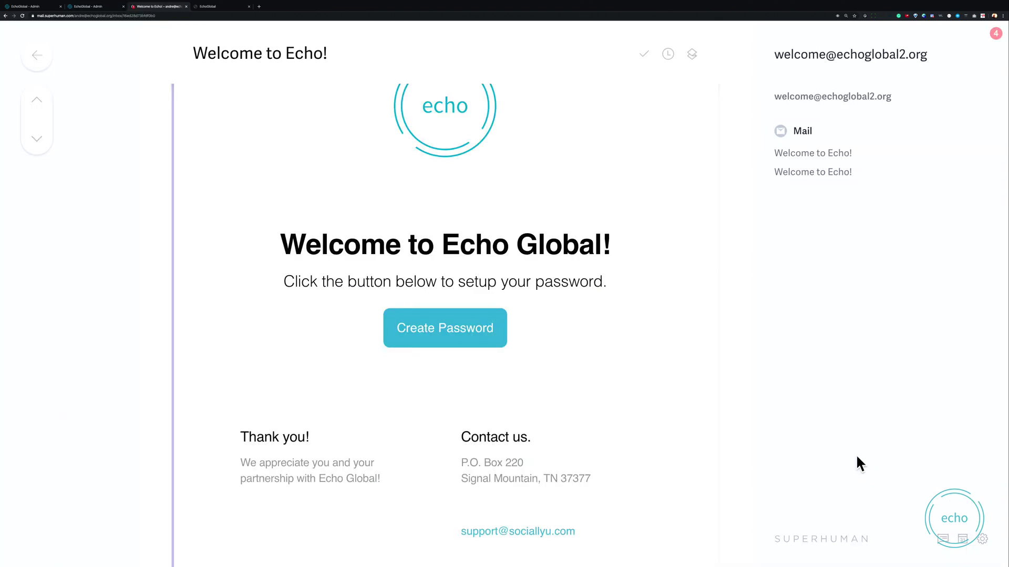
key(ctrl+Tab)
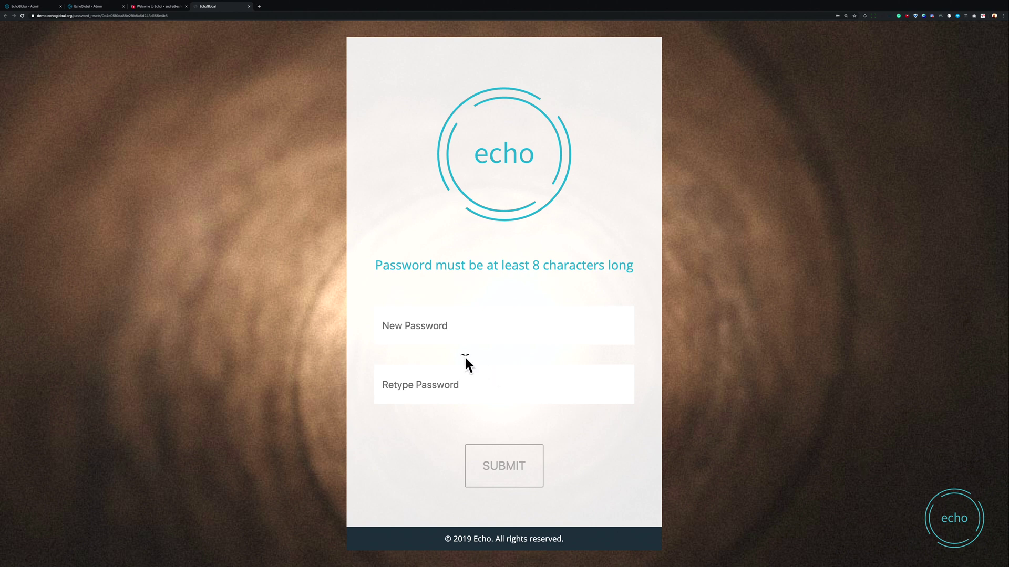
Step: Enter the new password in both fields and submit it
click(449, 322)
text(•••••••)
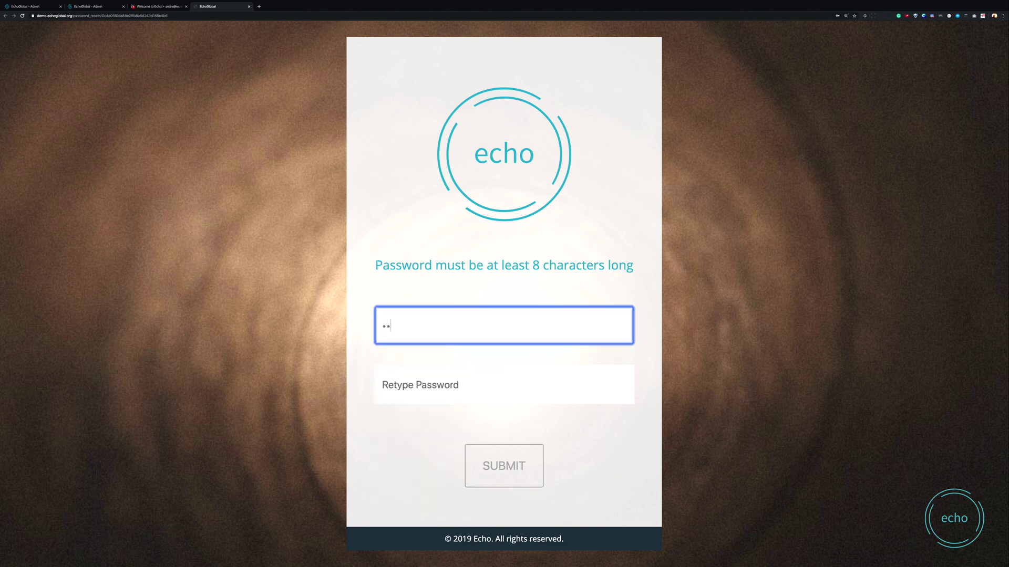
text(•••)
key(Tab)
text(••••••••)
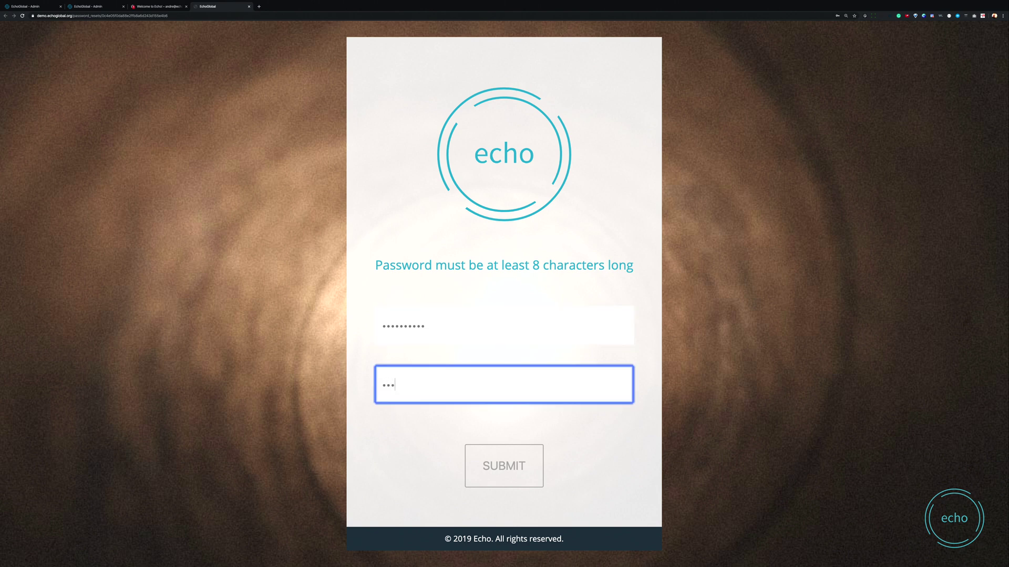
text(••)
key(Return)
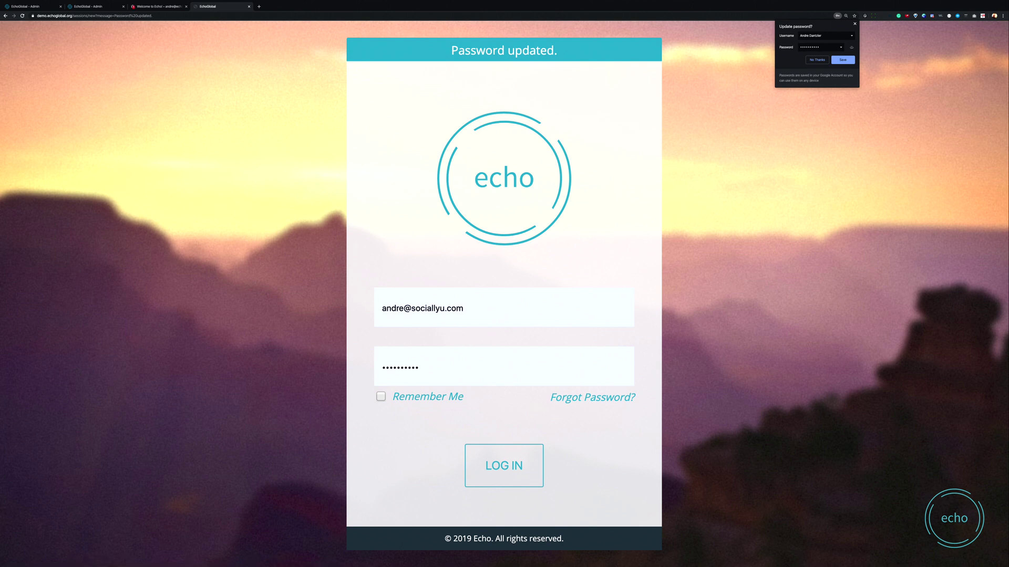
Step: Log in with the new user's retyped e-mail and password, getting a required-fields error
click(407, 305)
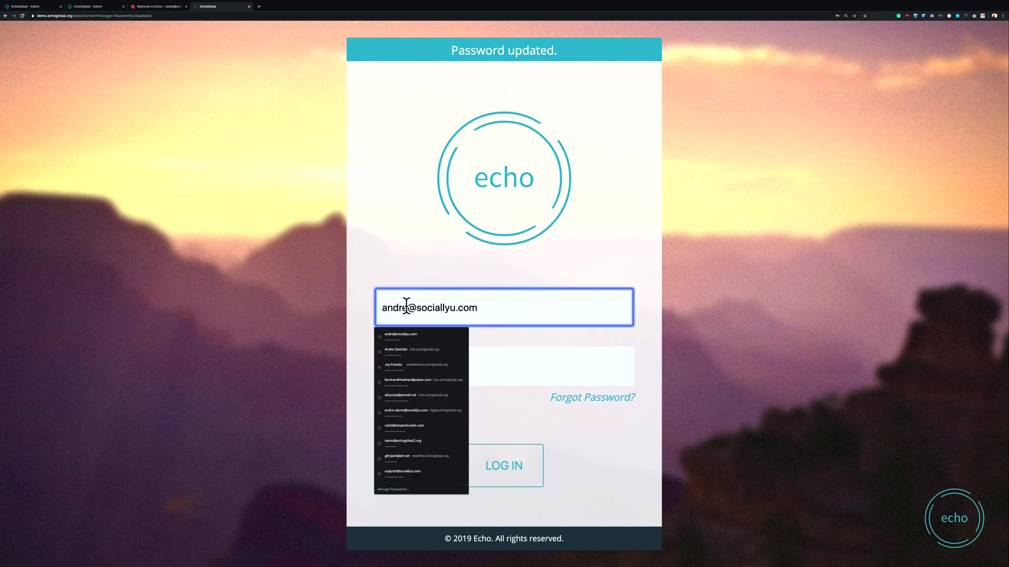
triple_click(406, 305)
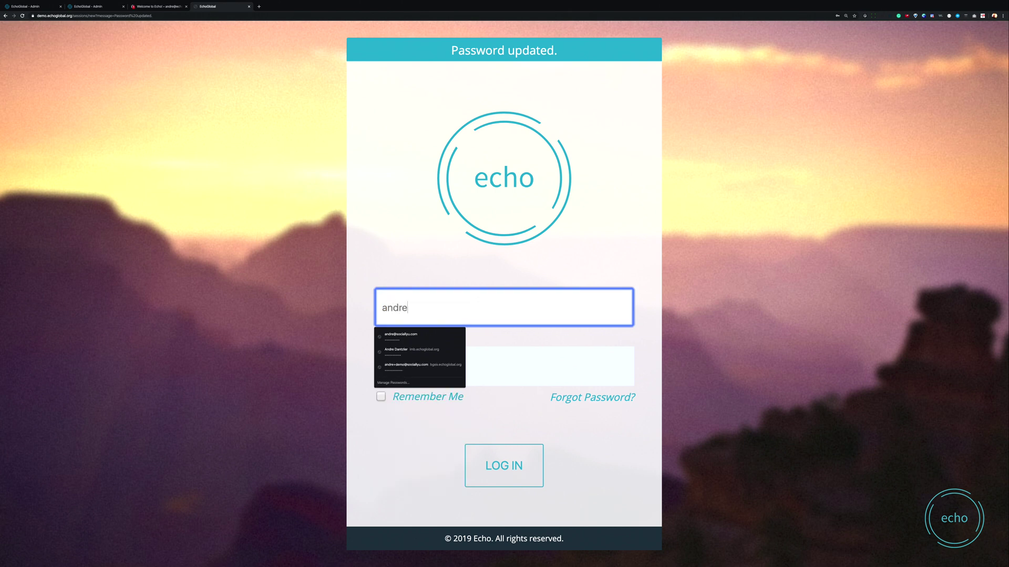
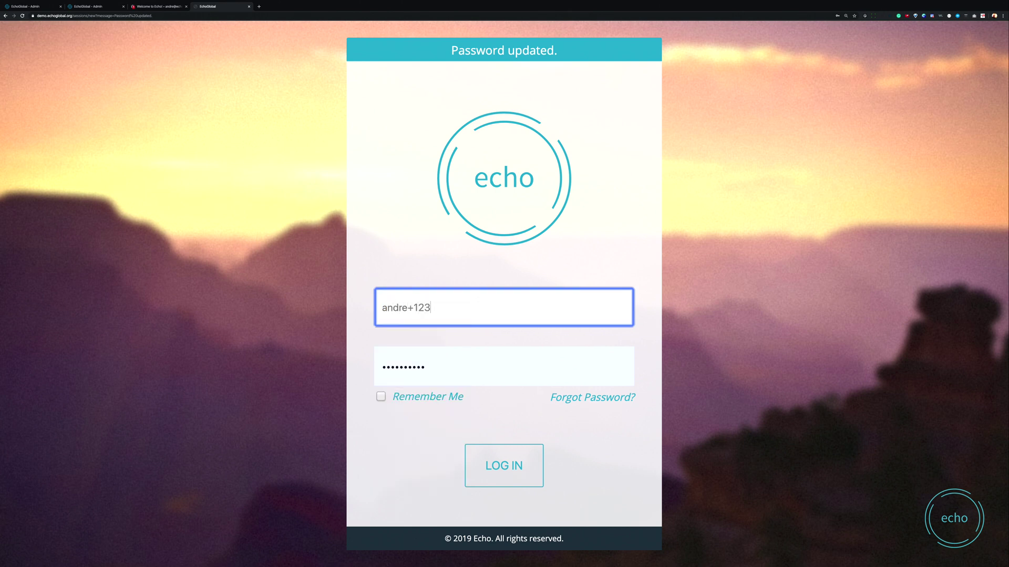
key(Tab)
text(password)
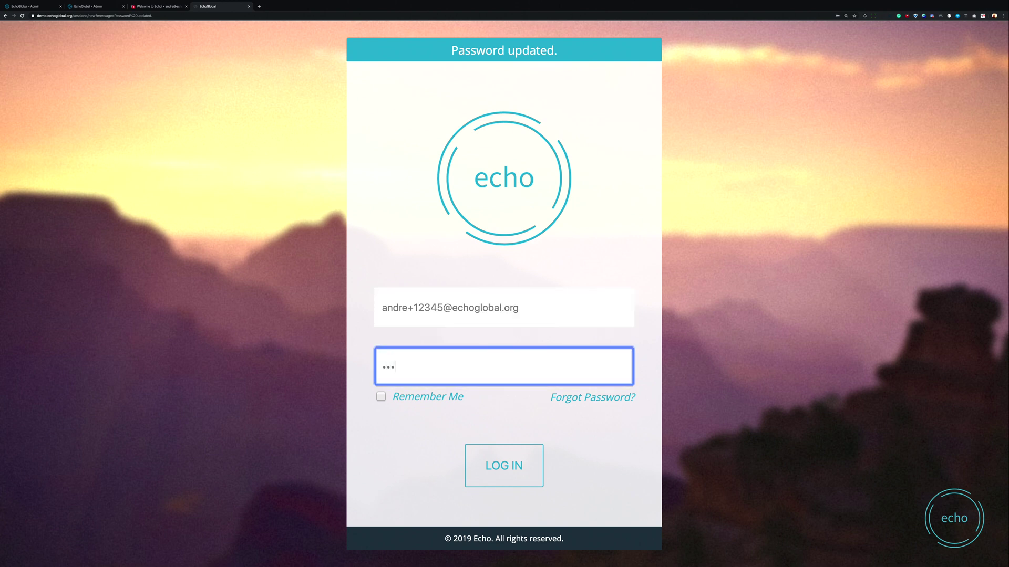
text(12)
key(Return)
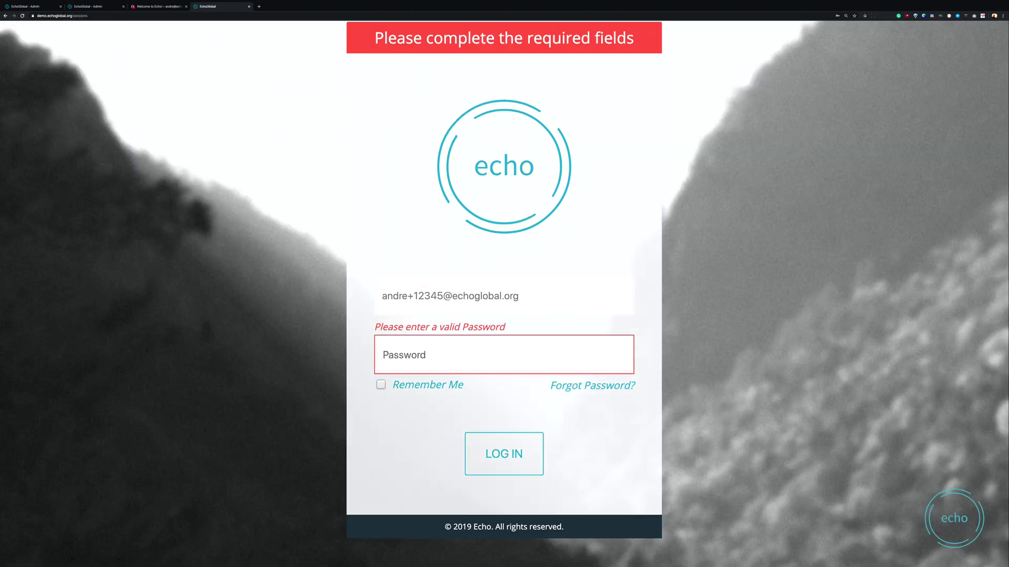
Step: Copy the new user's exact e-mail from the admin users list into the login e-mail field
key(ctrl+shift+Tab)
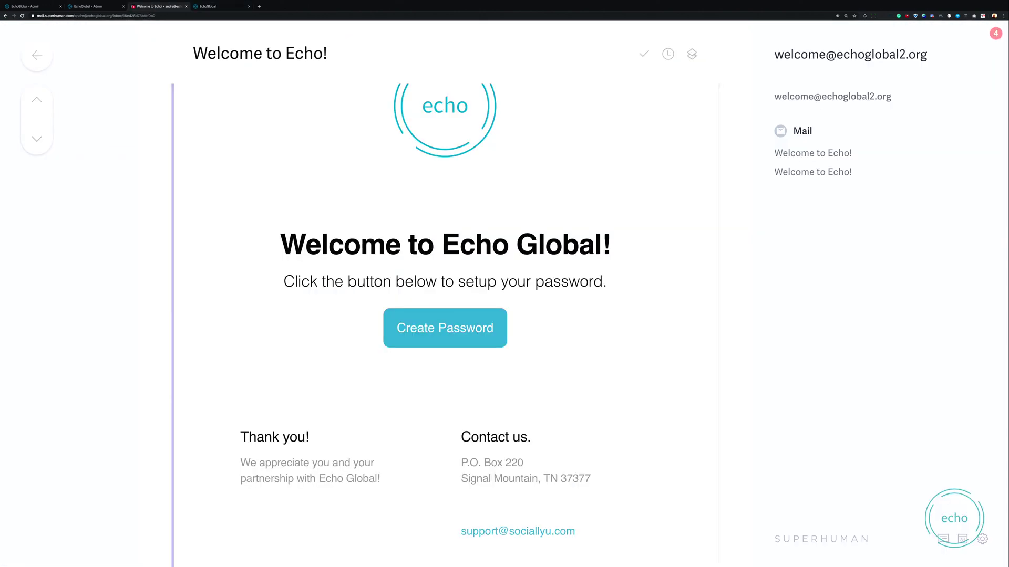
key(ctrl+shift+Tab)
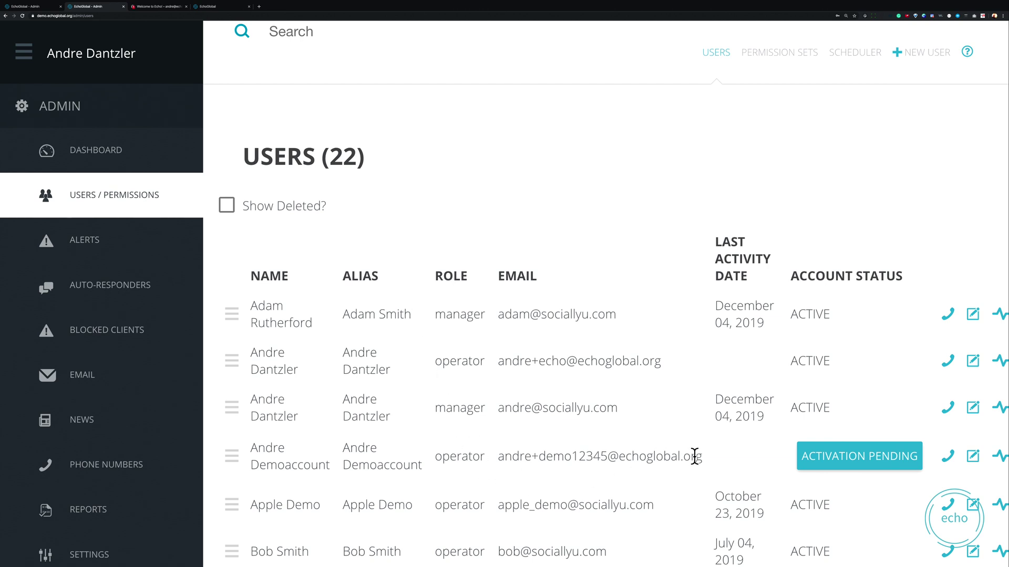
drag(702, 457, 493, 455)
key(ctrl+c)
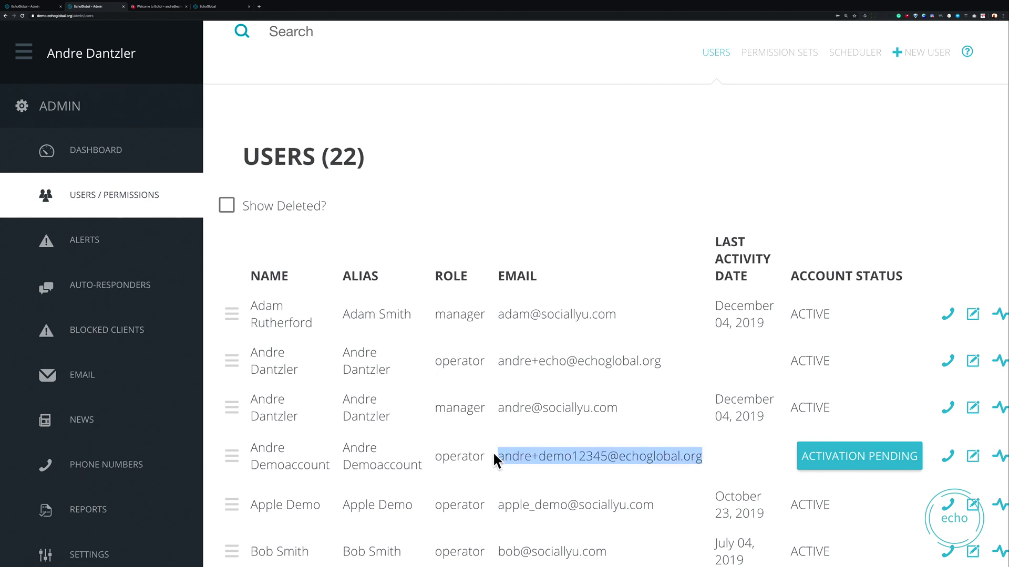
key(ctrl+Tab)
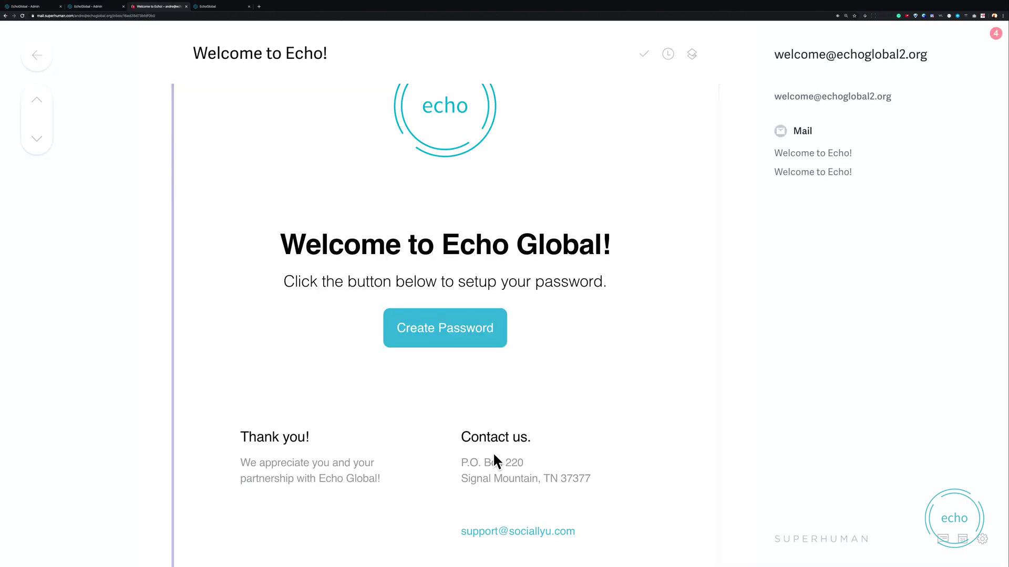
key(ctrl+Tab)
click(492, 303)
Step: Paste the copied e-mail, enter the new account's password, and log in
key(ctrl+a)
key(ctrl+v)
click(471, 361)
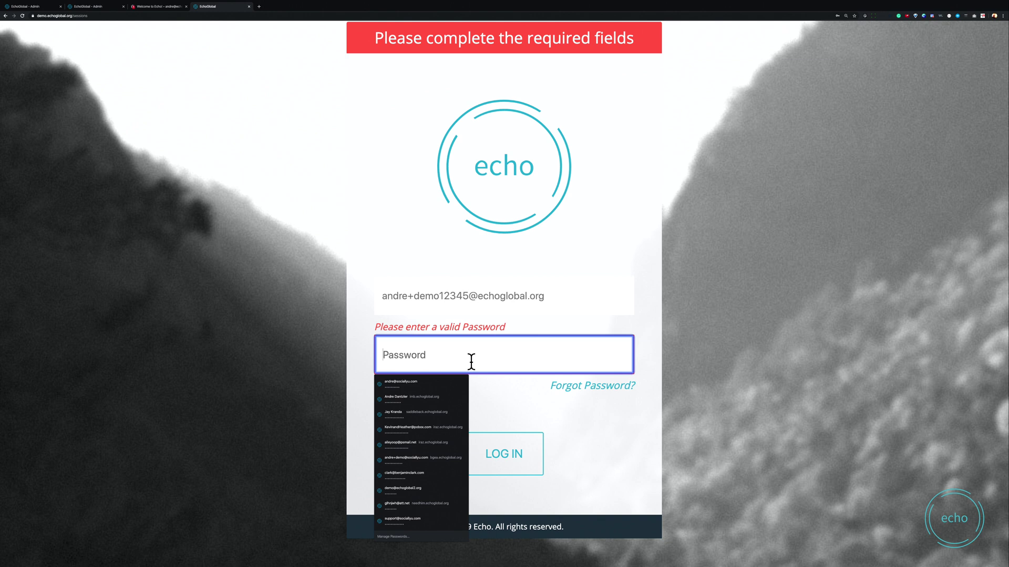
text(**********)
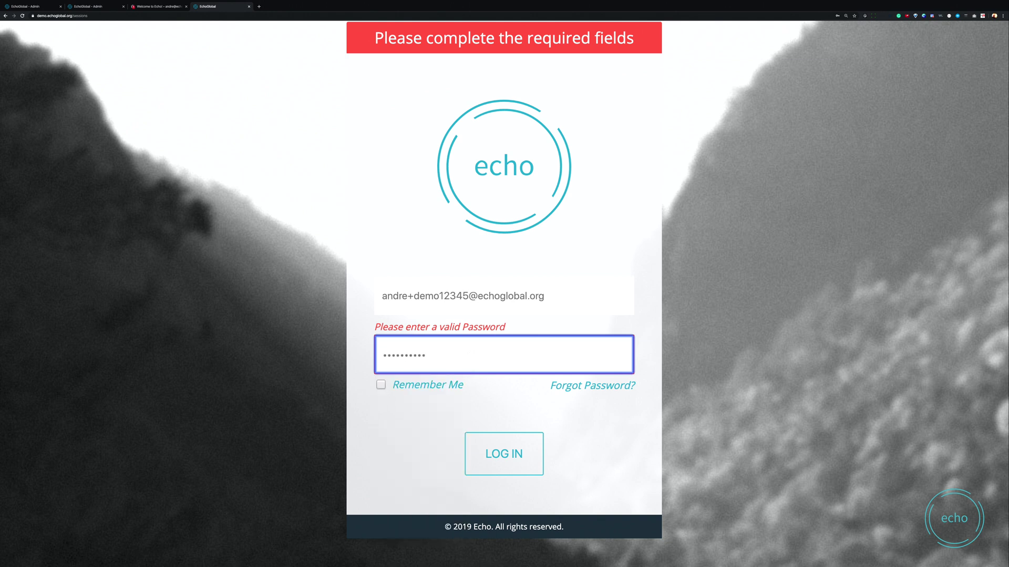
click(496, 451)
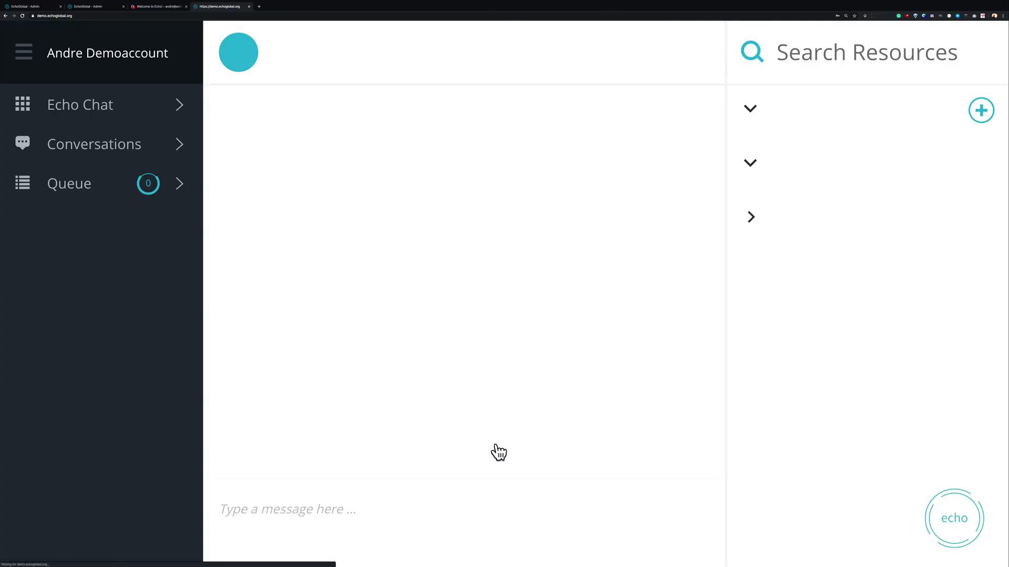
Step: Sign out of the demo account via the menu's power icon and log back in as administrator
key(ctrl+shift+Tab)
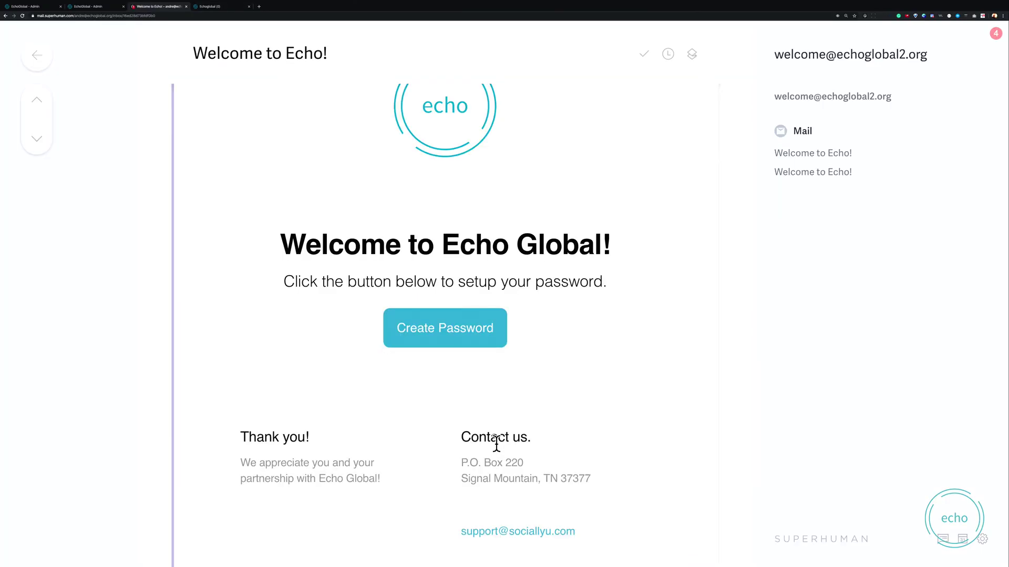
key(ctrl+shift+Tab)
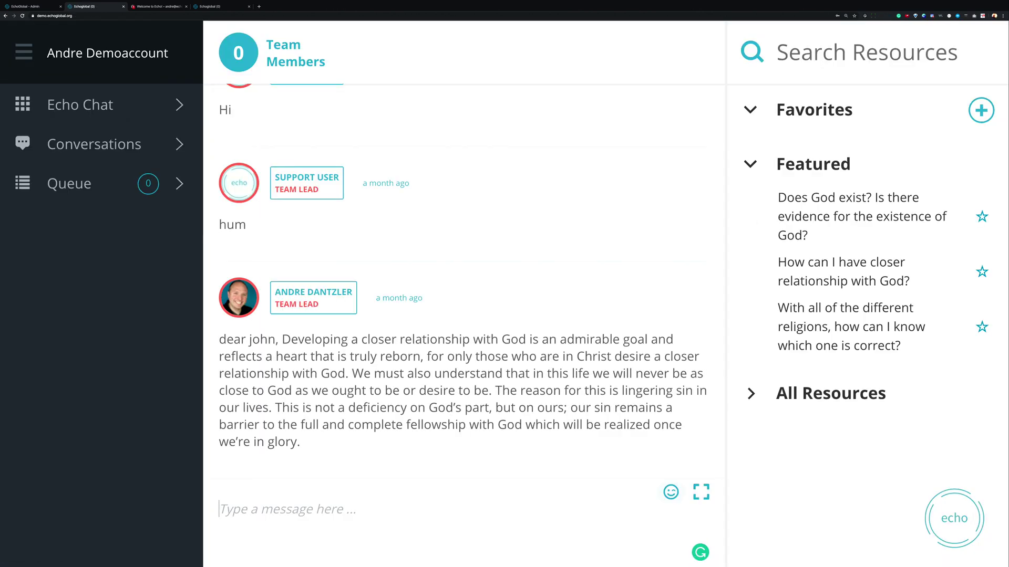
click(29, 59)
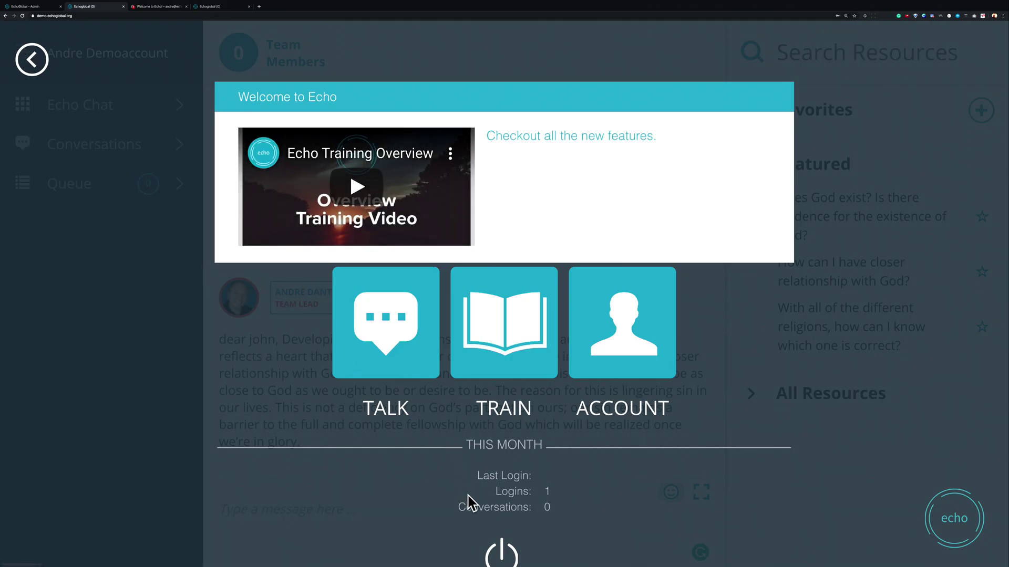
mouse_move(502, 564)
click(501, 551)
click(523, 561)
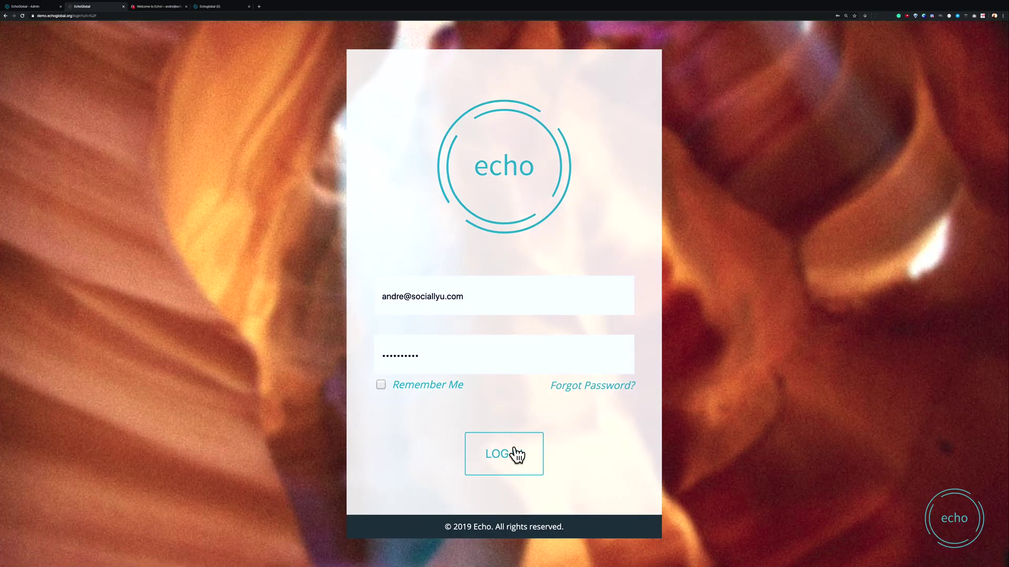
click(517, 455)
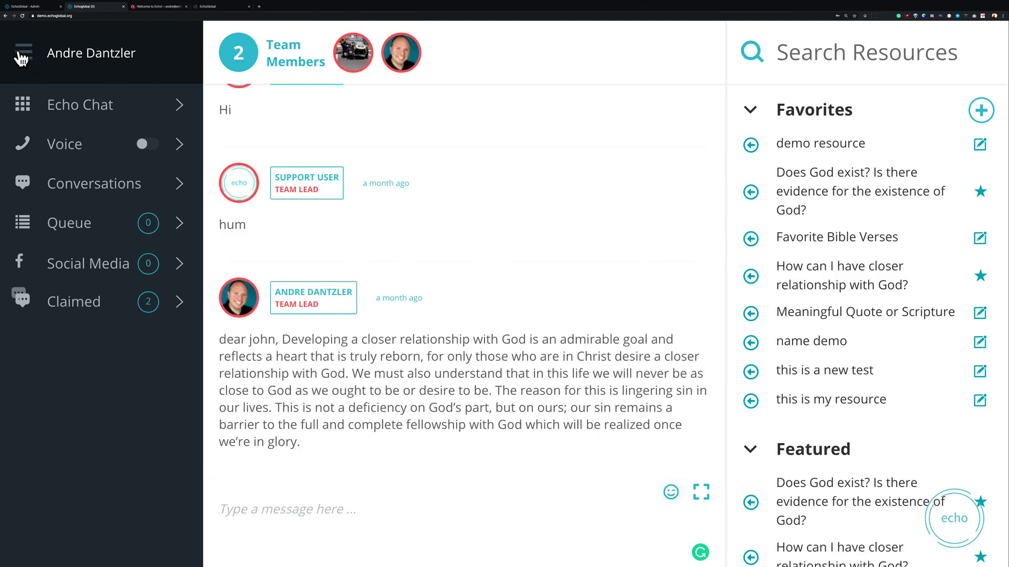
Step: Go through the launcher and admin dashboard to the Users / Permissions list
click(20, 56)
click(589, 341)
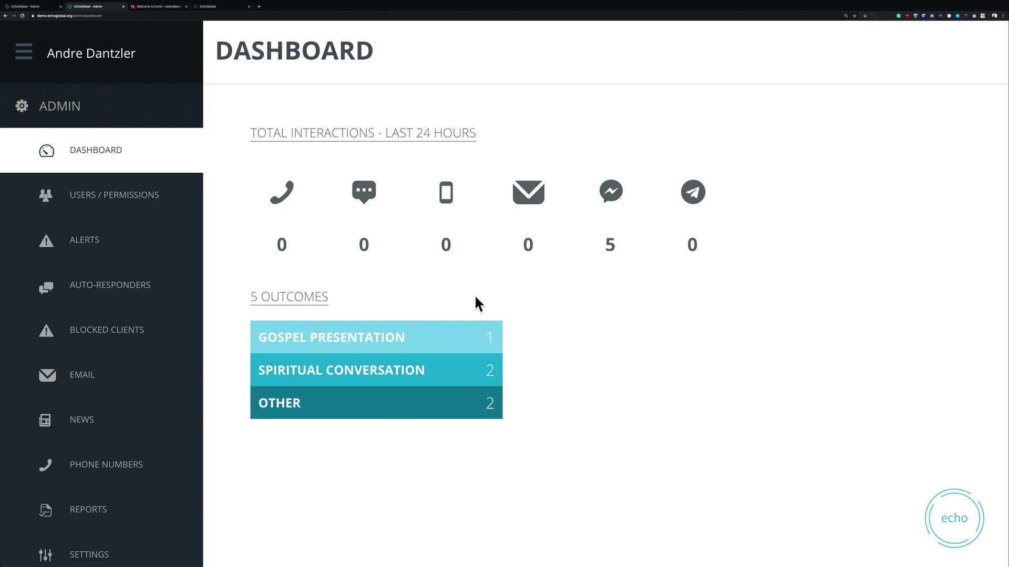
click(98, 194)
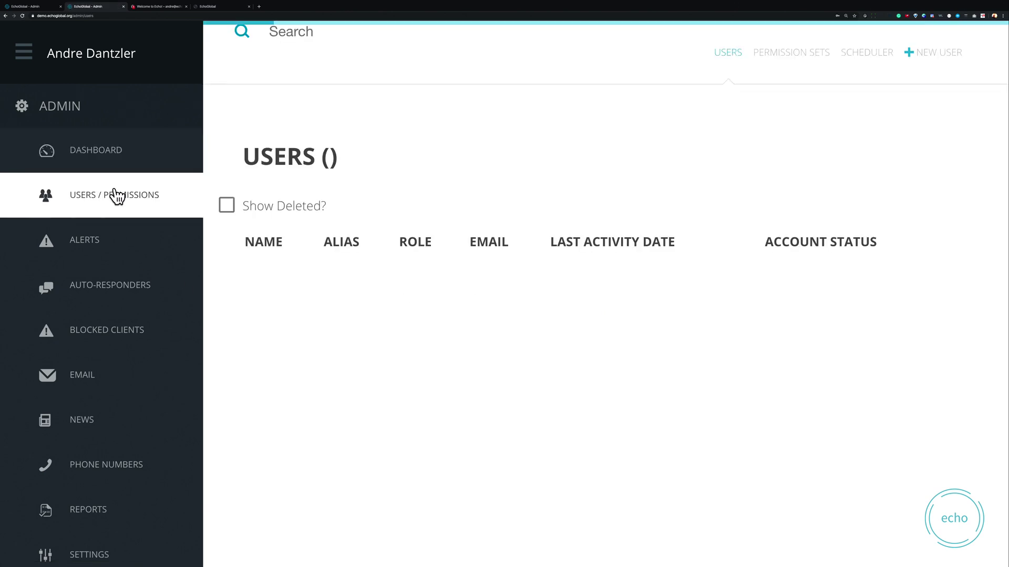
scroll(767, 361, down, 7)
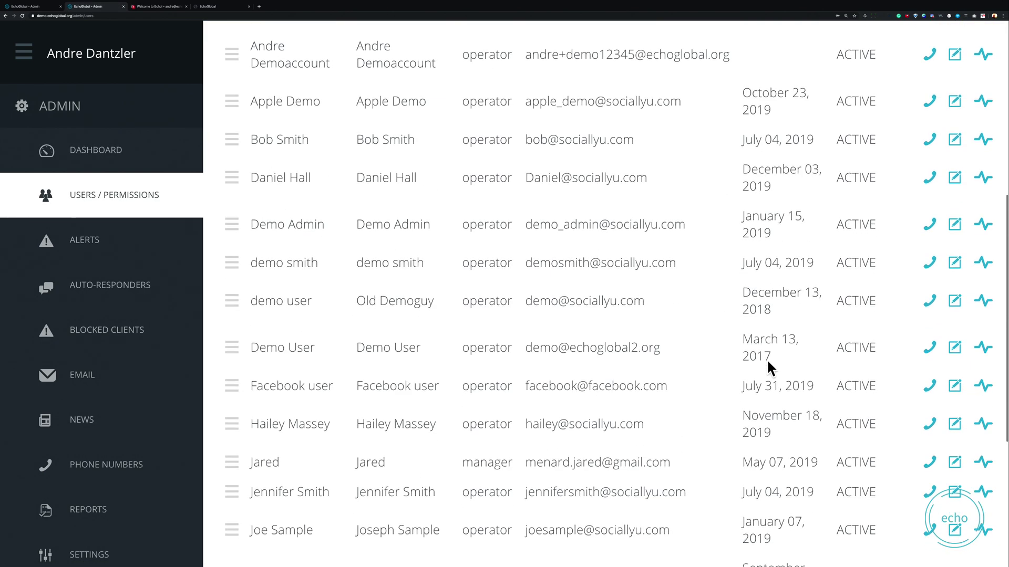
scroll(767, 358, down, 5)
scroll(767, 358, up, 12)
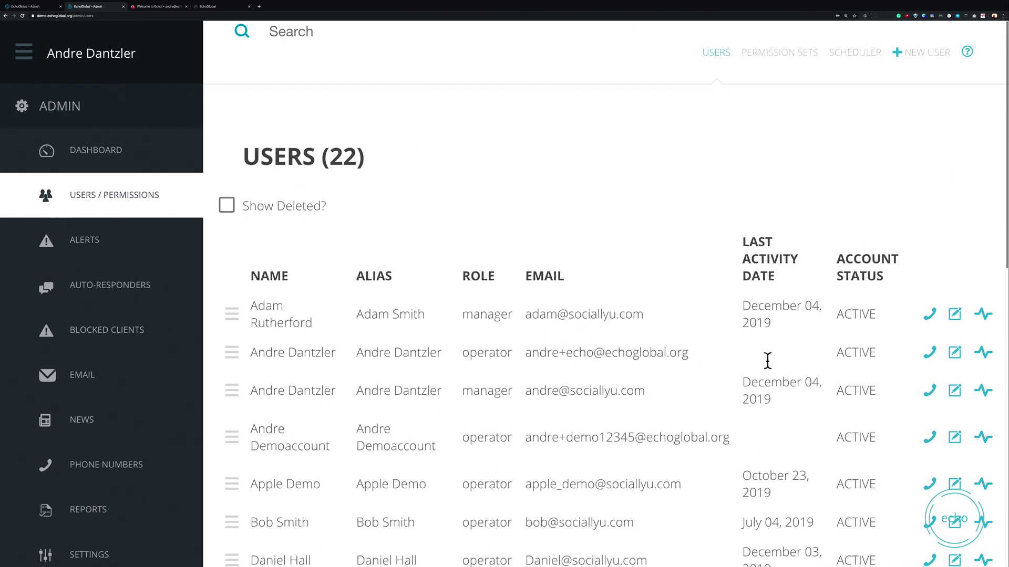
Step: Check the new operator's ACTIVE row and view its empty phone numbers dialog, then close it
triple_click(621, 438)
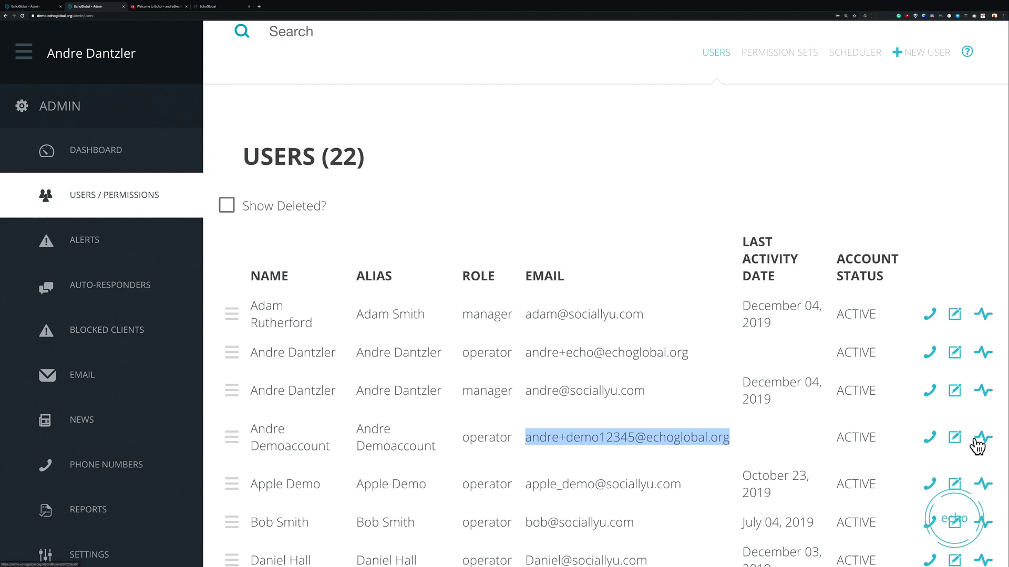
click(929, 437)
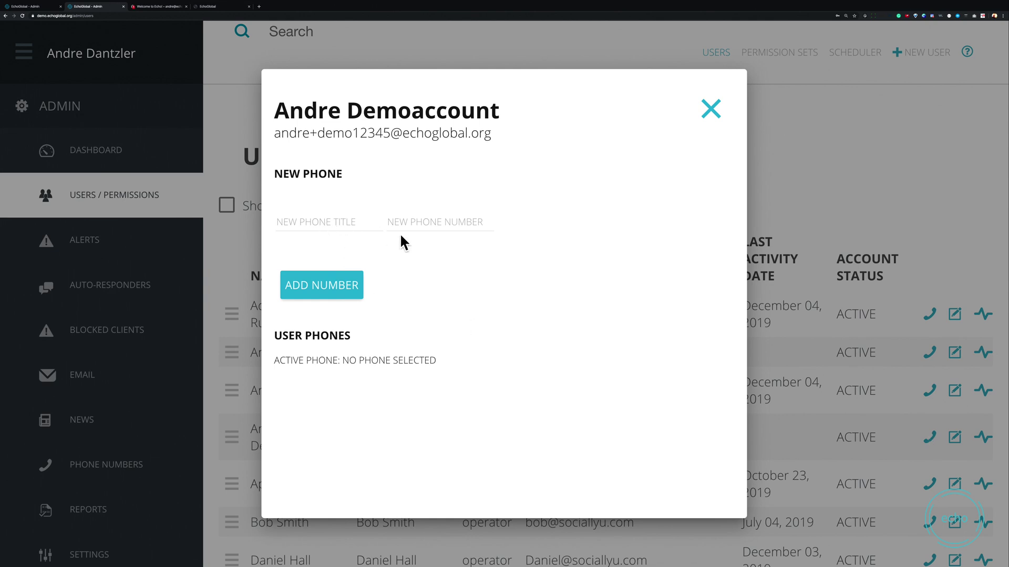
click(709, 111)
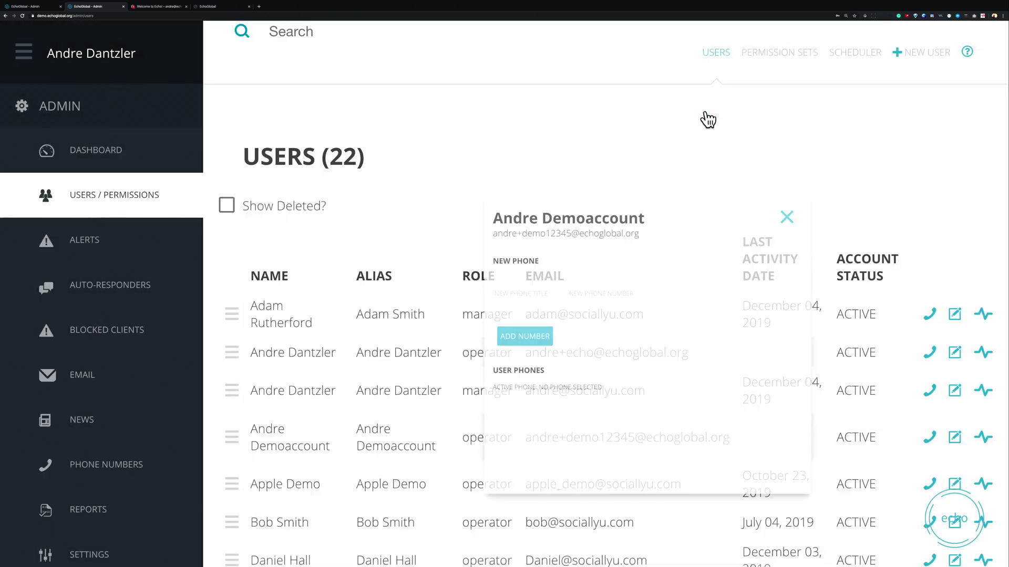
Step: Open the demo operator's account page and bring up its Edit User dialog
click(953, 435)
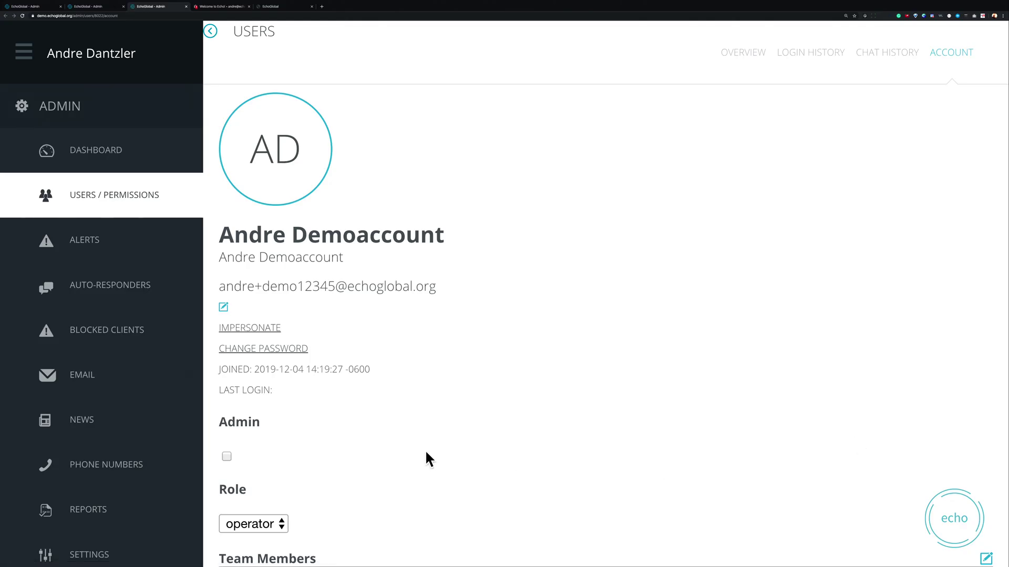
scroll(420, 452, down, 3)
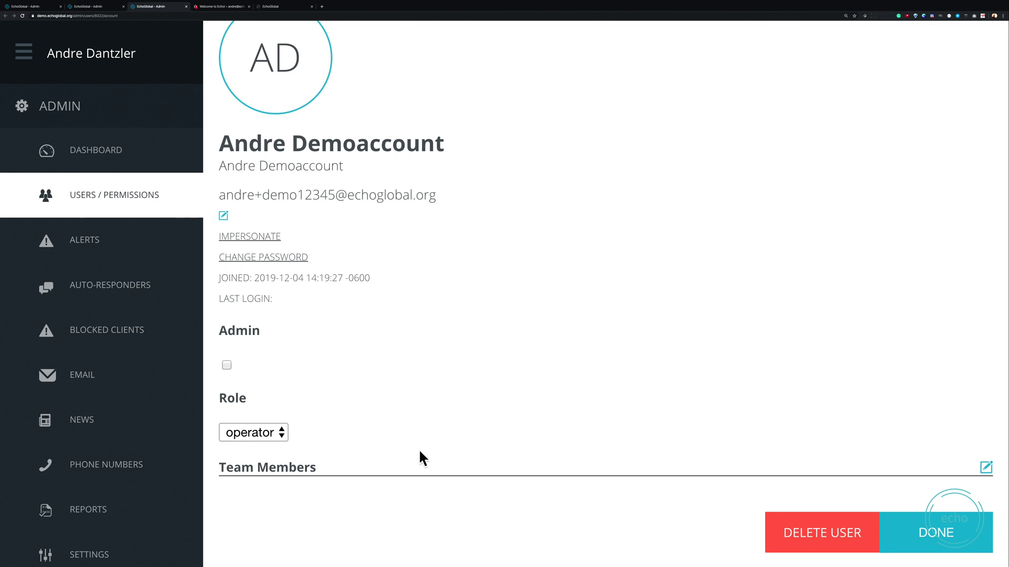
click(224, 216)
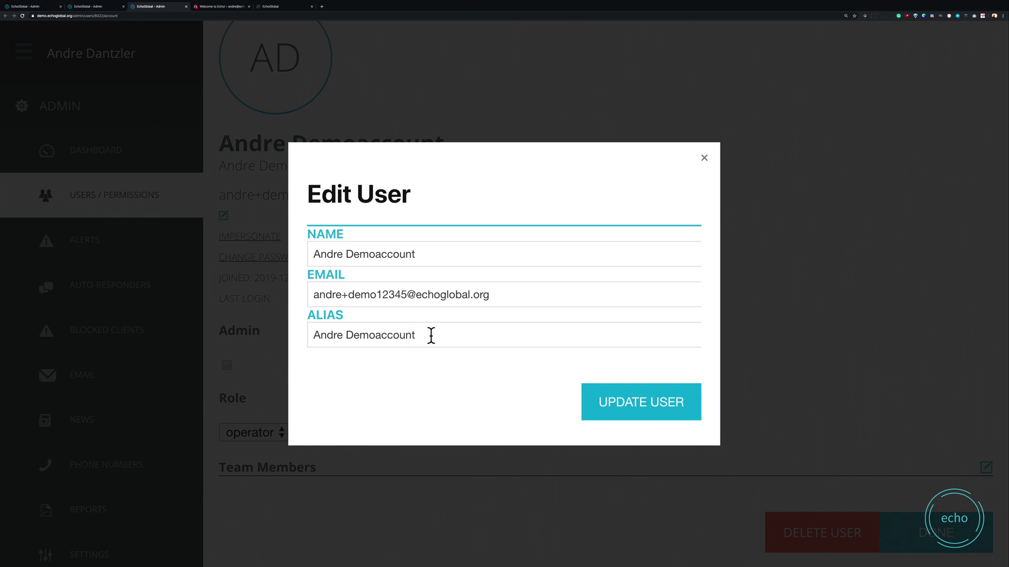
drag(430, 335, 305, 332)
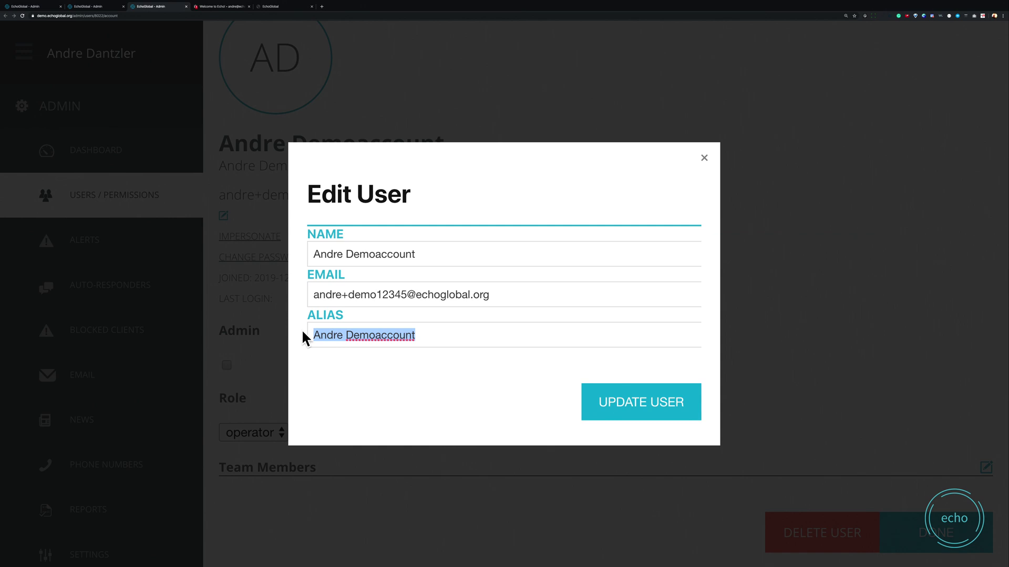
triple_click(323, 259)
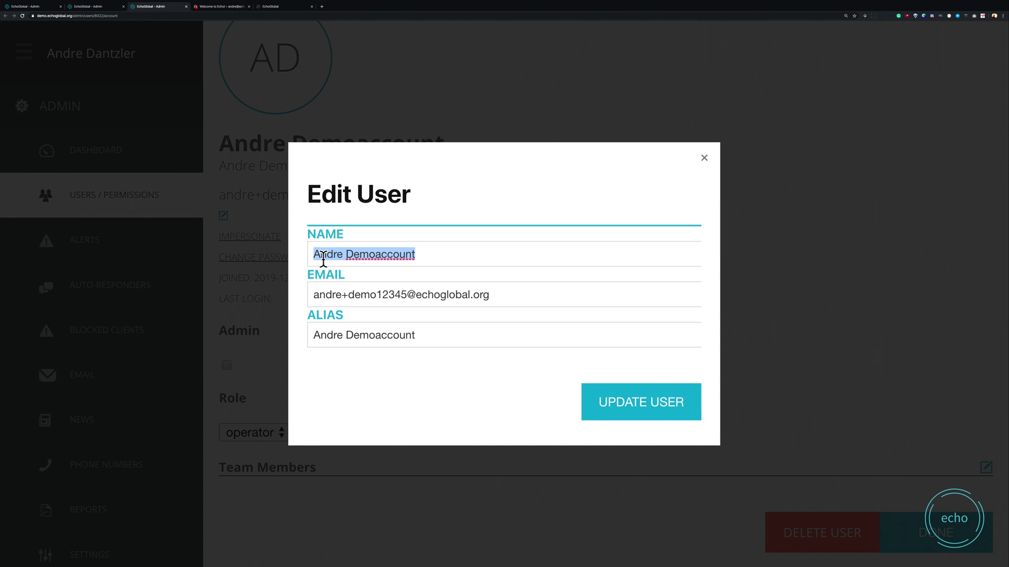
triple_click(334, 338)
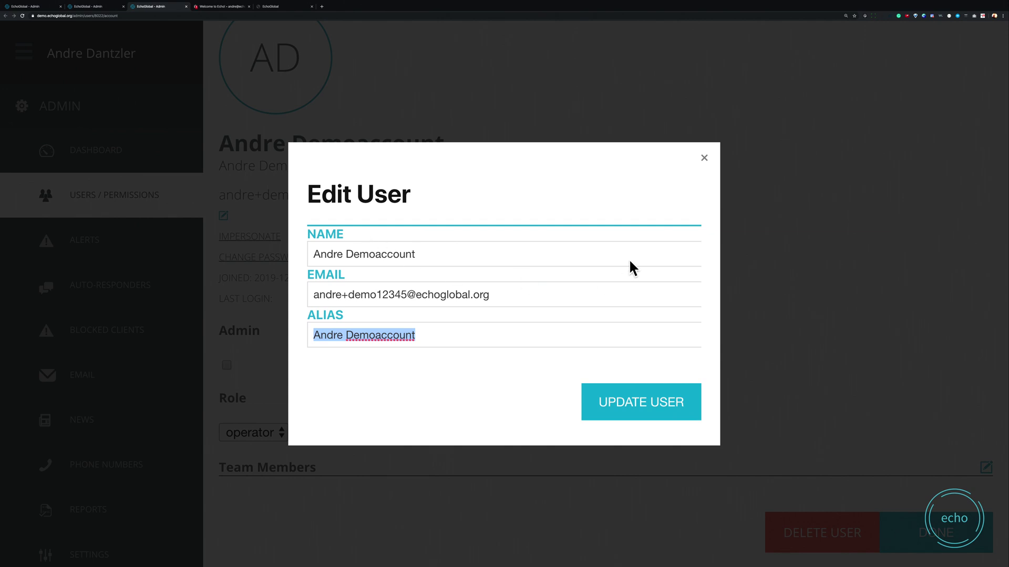
Step: Close Edit User without saving and impersonate the demo operator
click(704, 158)
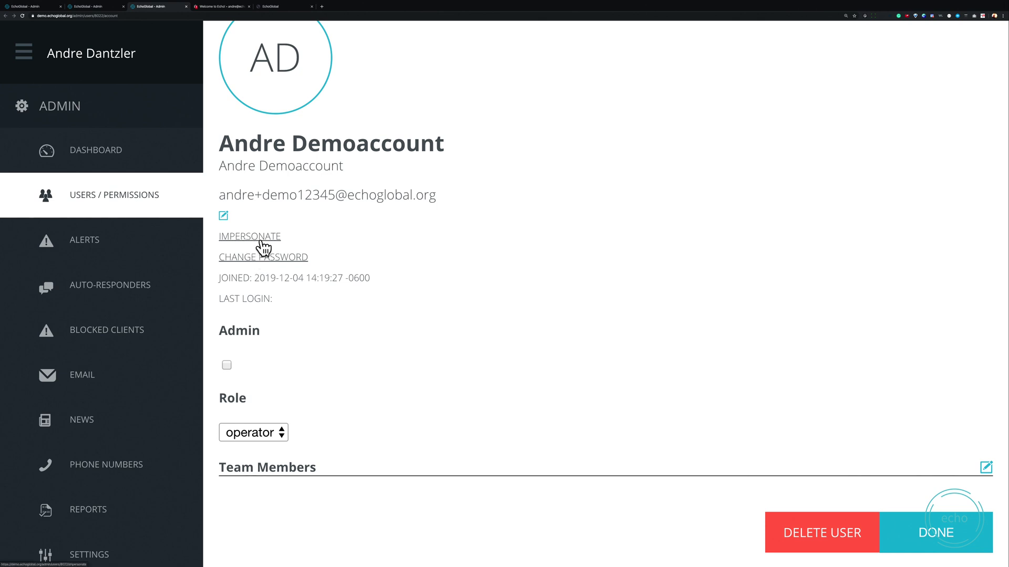
click(263, 238)
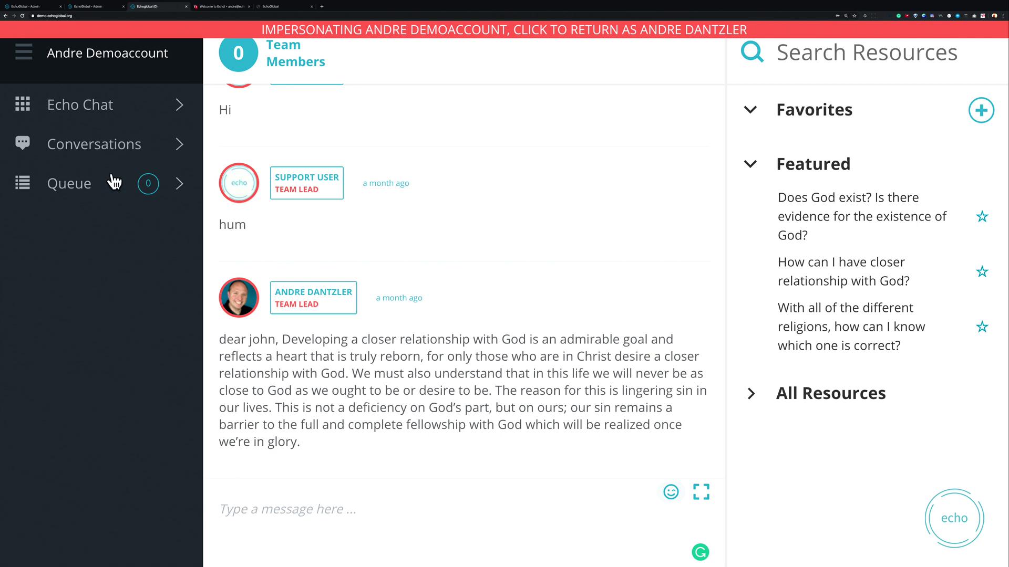
Step: Expand and collapse Conversations, then end impersonation from the red banner
click(110, 157)
click(111, 157)
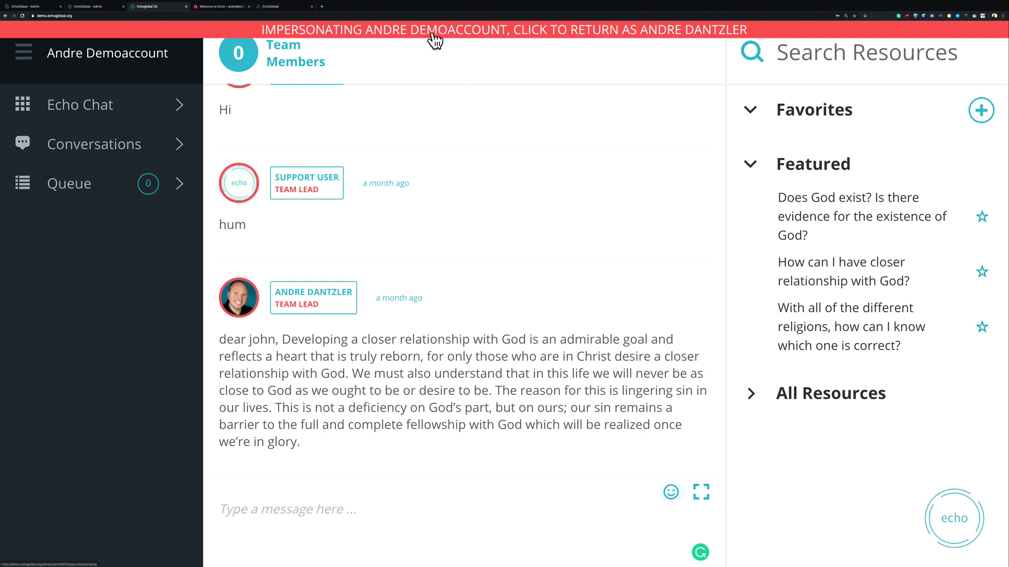
click(562, 36)
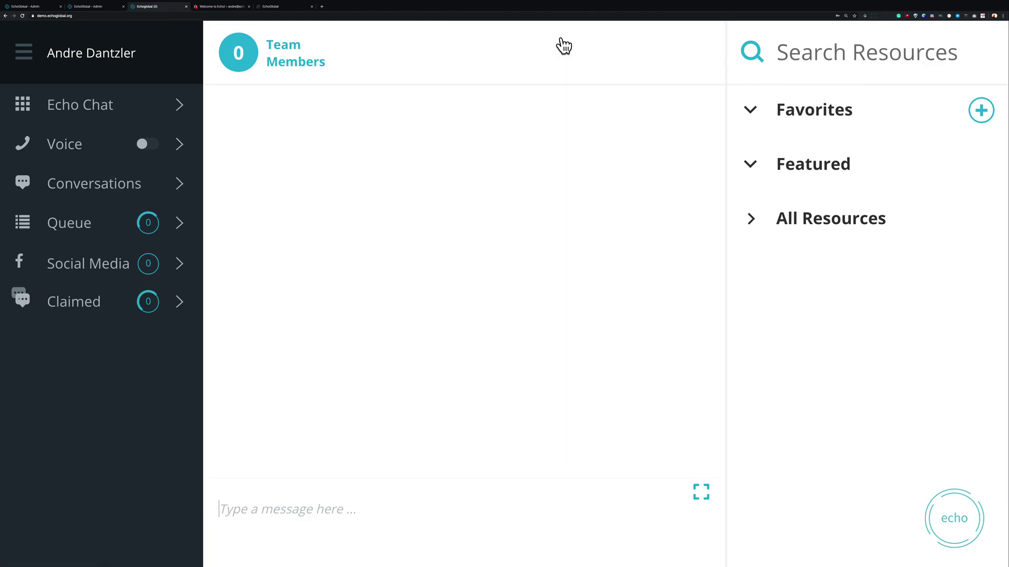
Step: Return to Admin > Users / Permissions and open the demo operator's account page
click(21, 57)
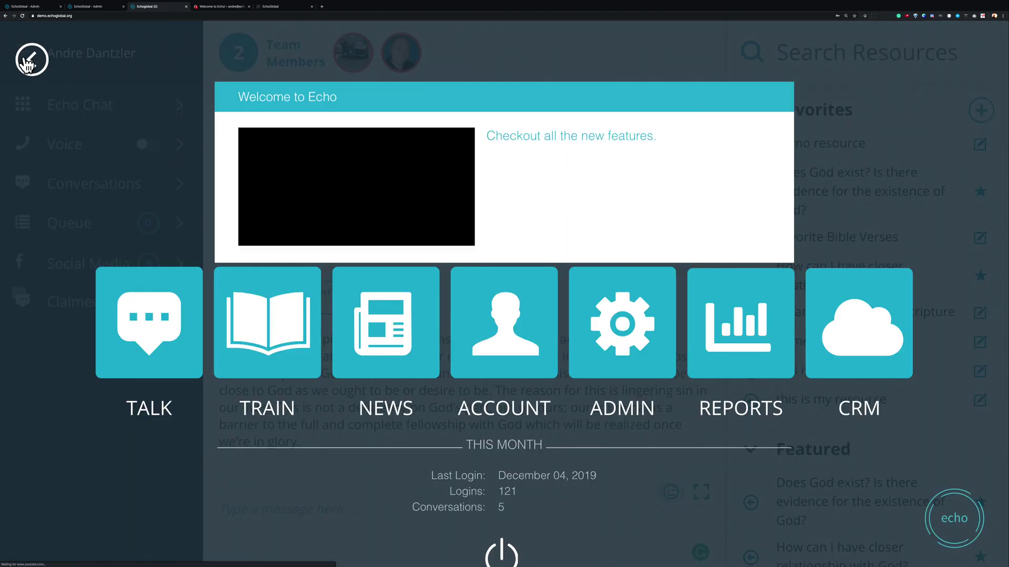
click(604, 327)
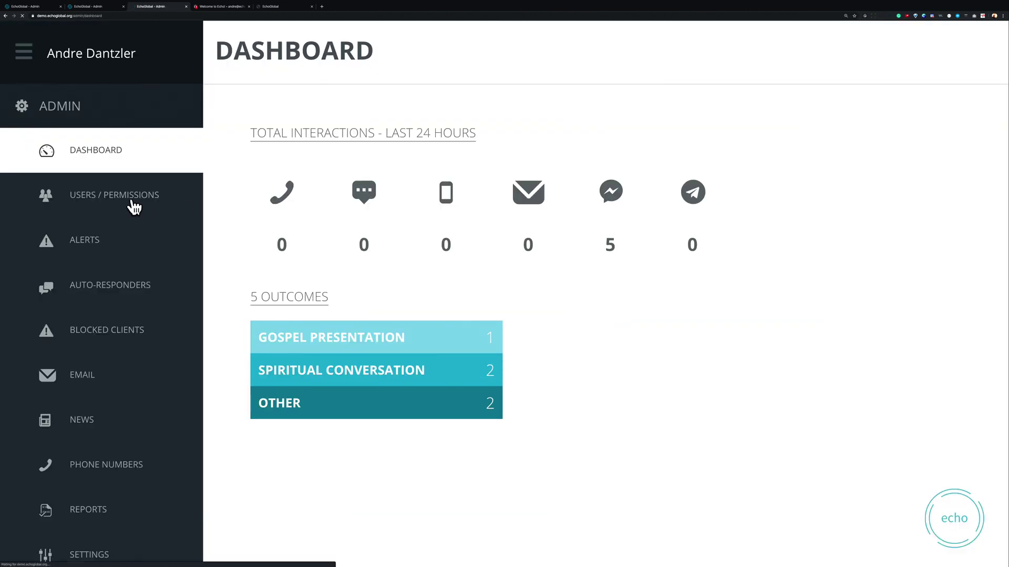
click(133, 206)
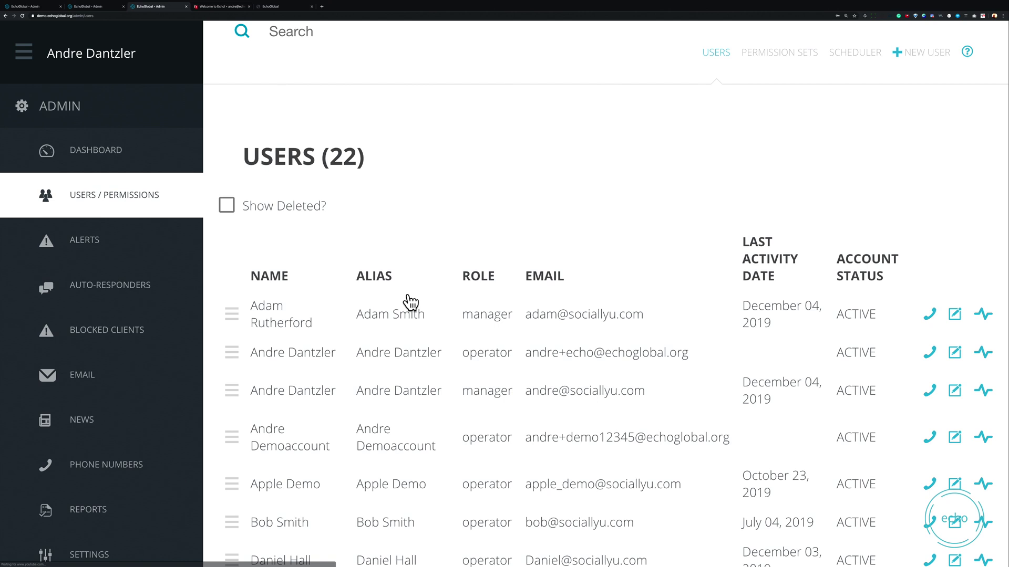
click(954, 439)
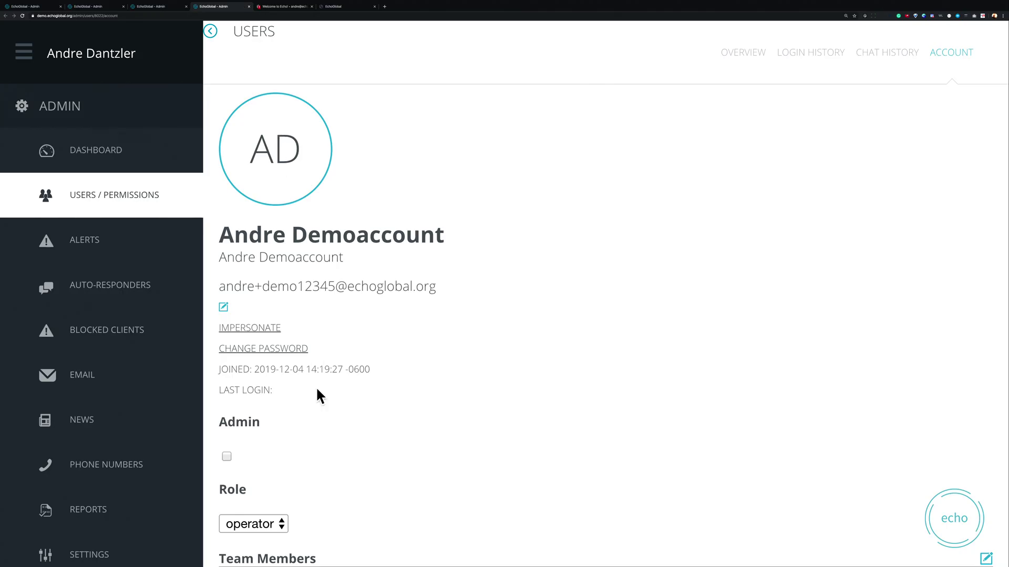
Step: Switch the role to manager and back to operator, then open Team Members editing
scroll(317, 391, down, 3)
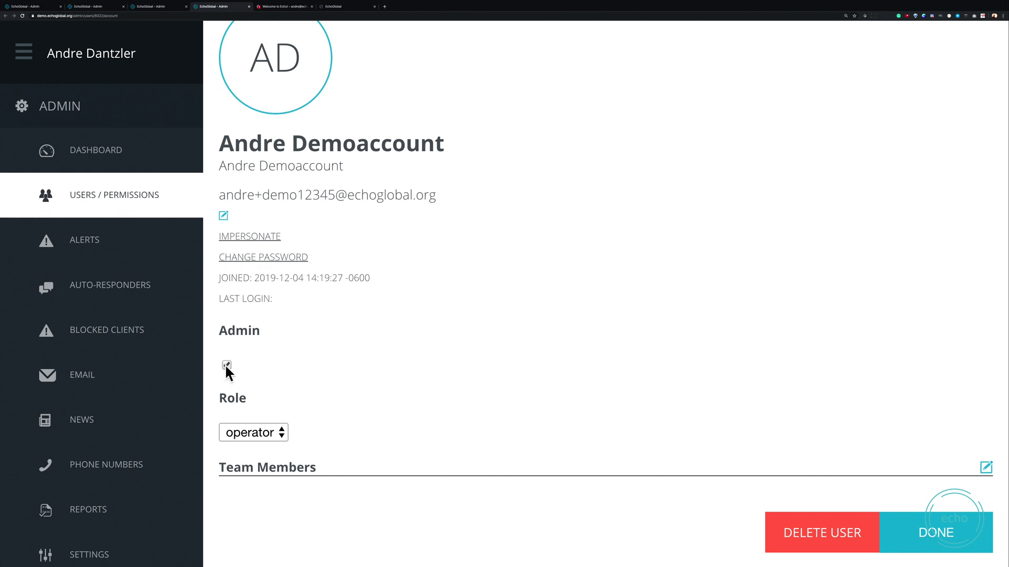
click(278, 434)
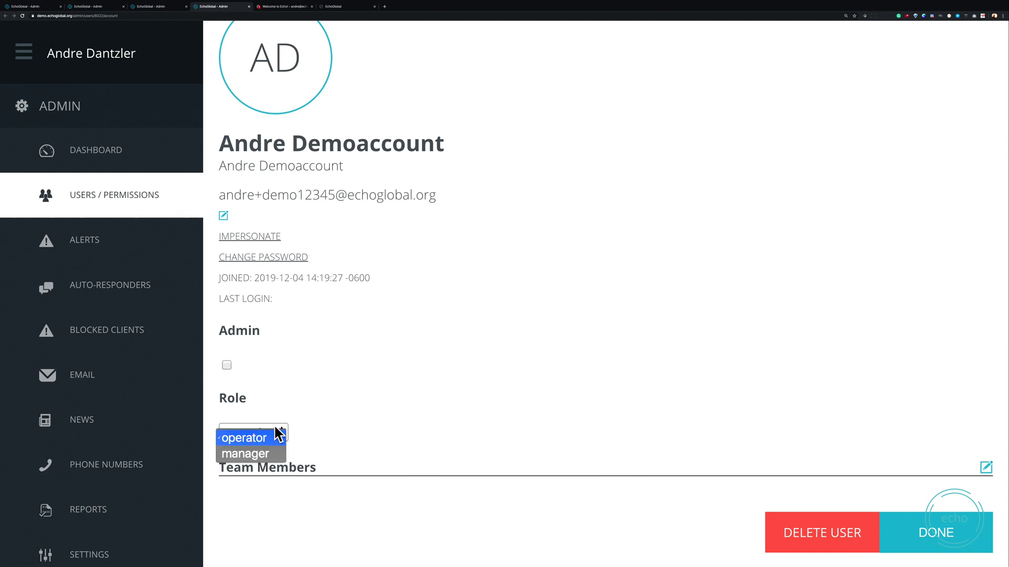
click(264, 453)
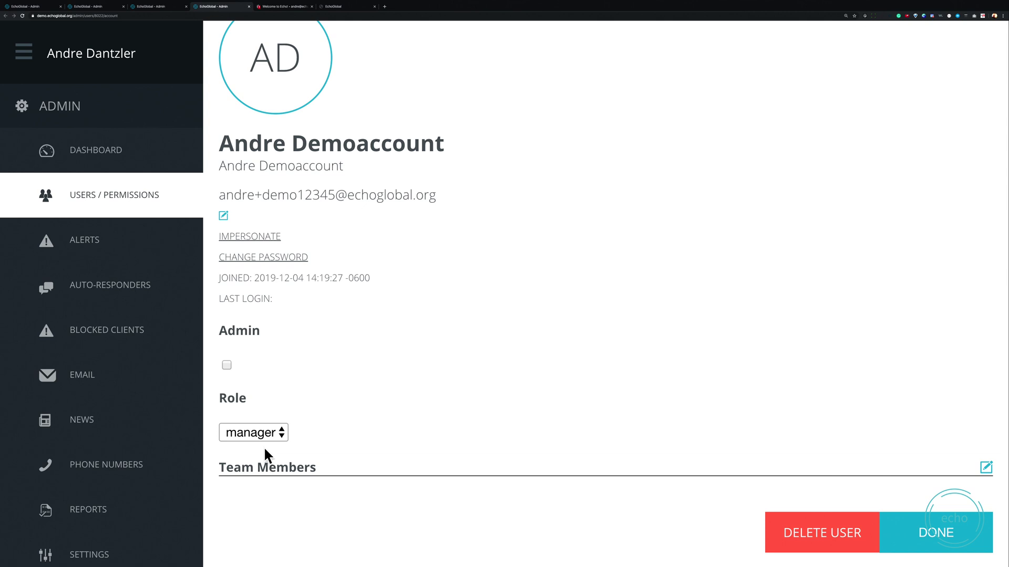
click(266, 435)
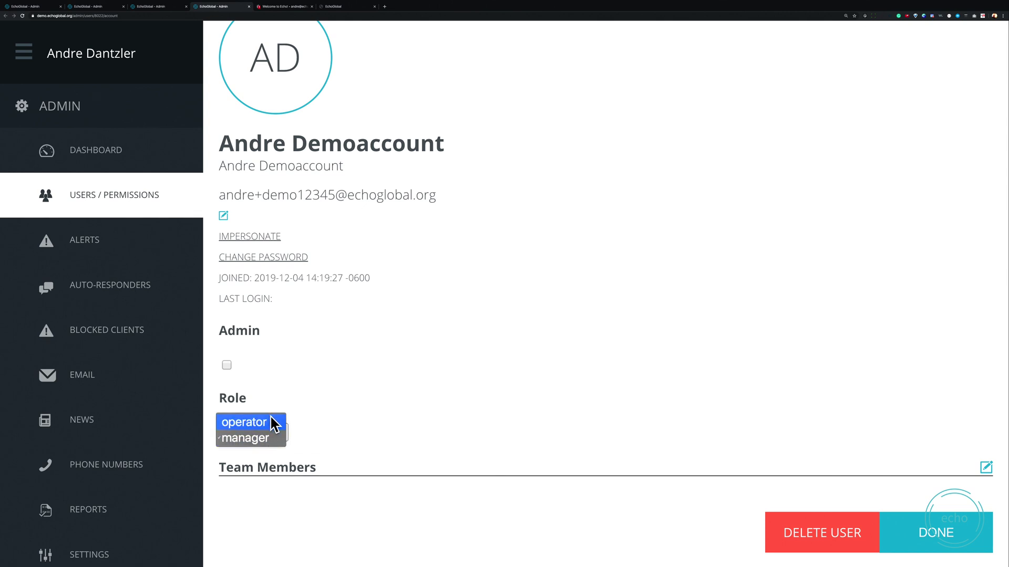
click(273, 423)
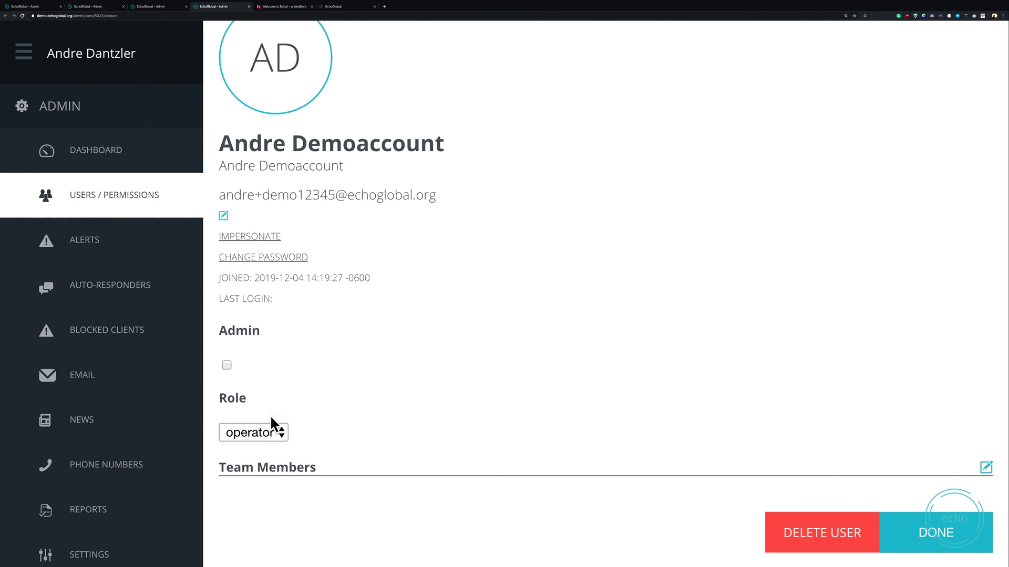
click(985, 468)
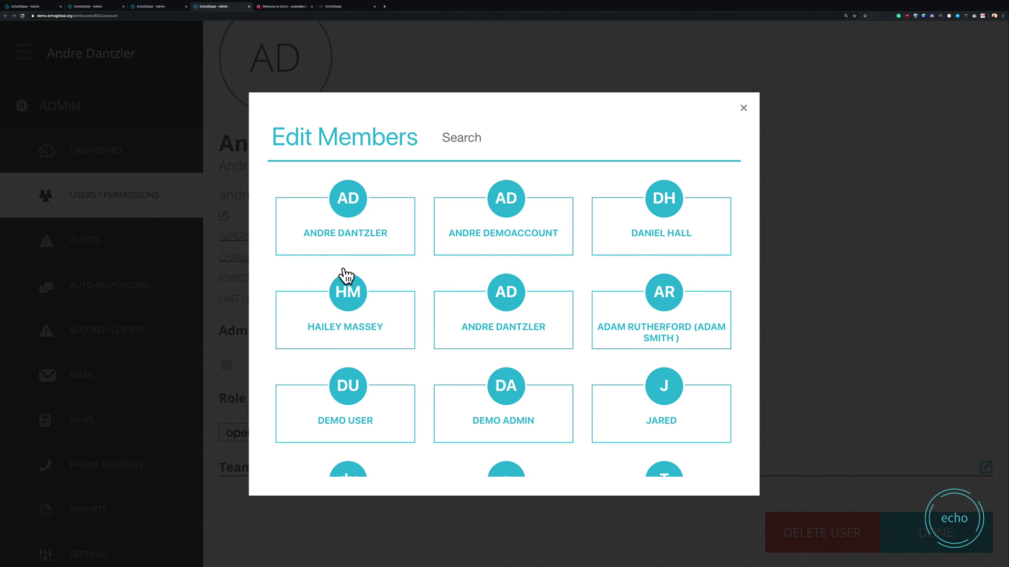
Step: Select two colleague cards as team members and close the Edit Members picker
click(366, 306)
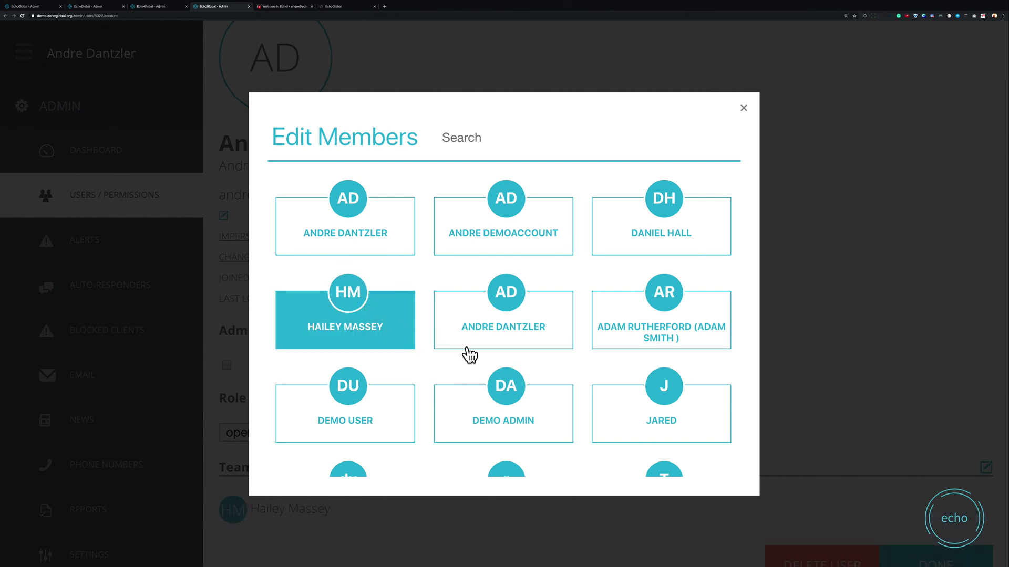
click(646, 315)
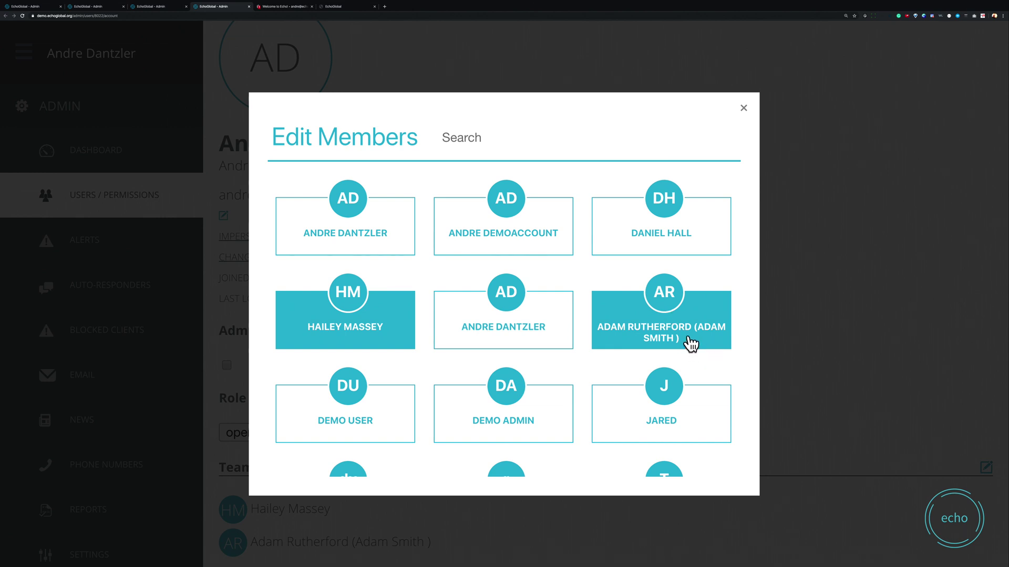
click(744, 111)
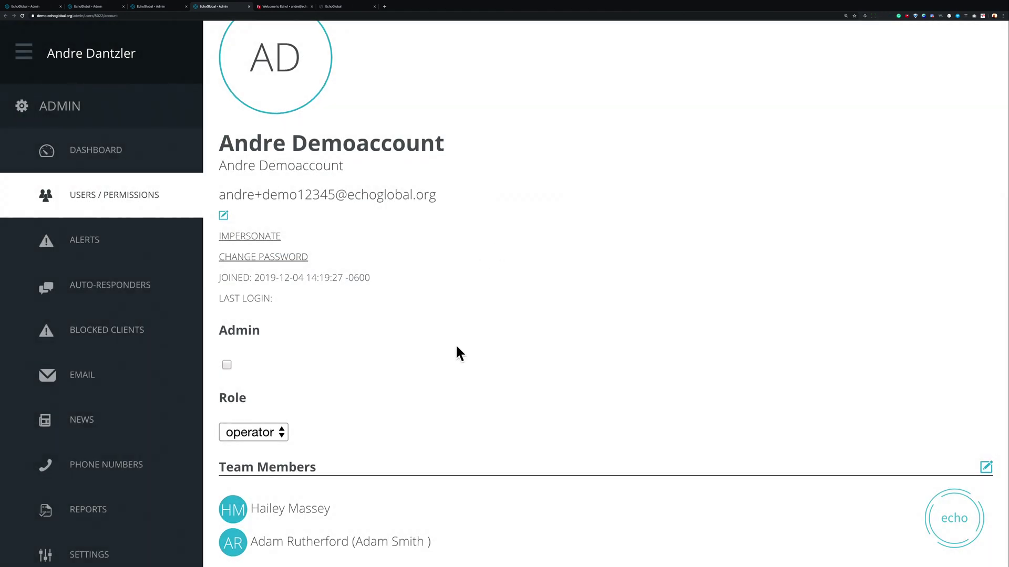
Step: Set the demo user's role to manager, save with DONE, and return to the Users list
scroll(456, 348, down, 3)
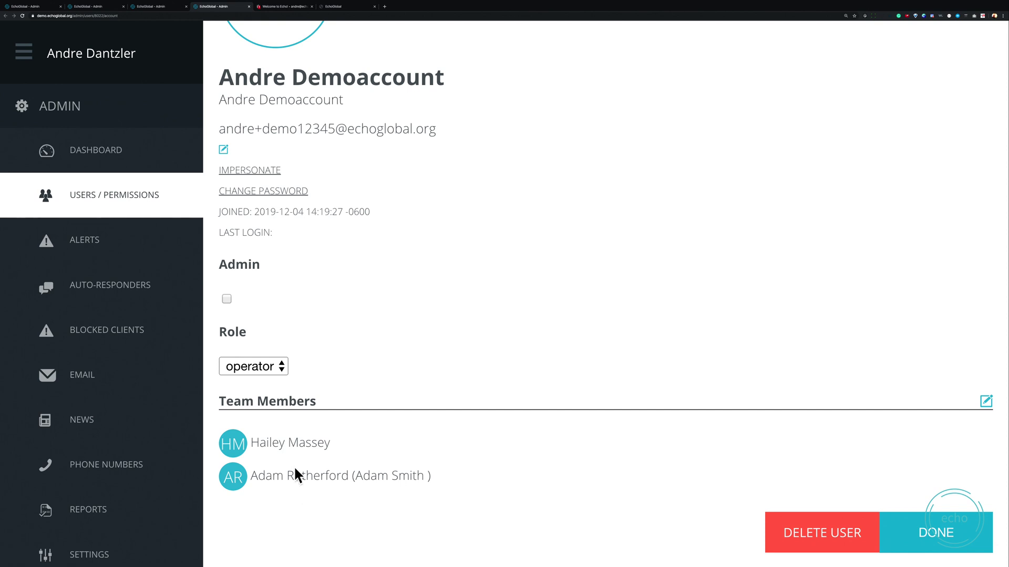
click(258, 367)
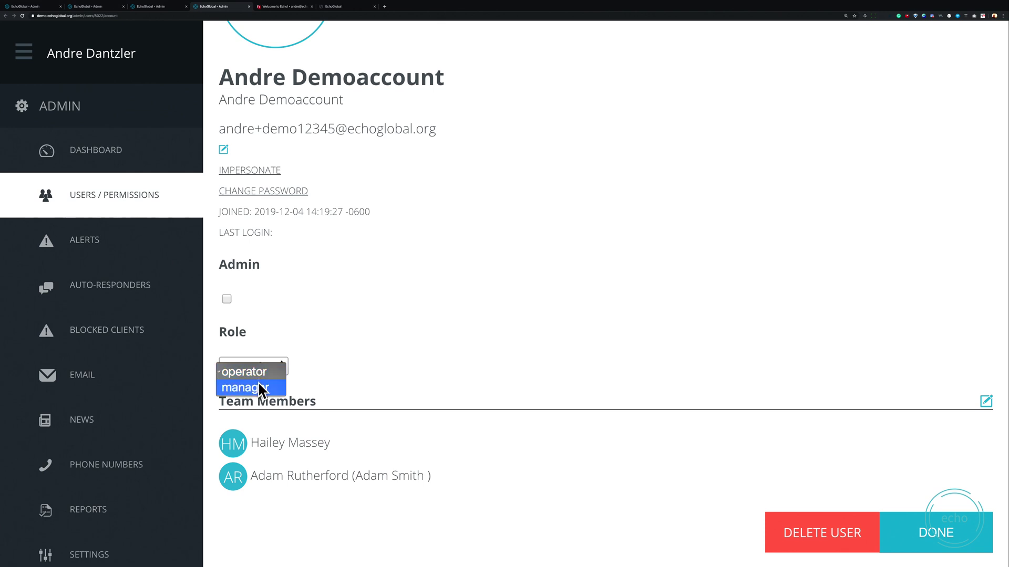
click(260, 388)
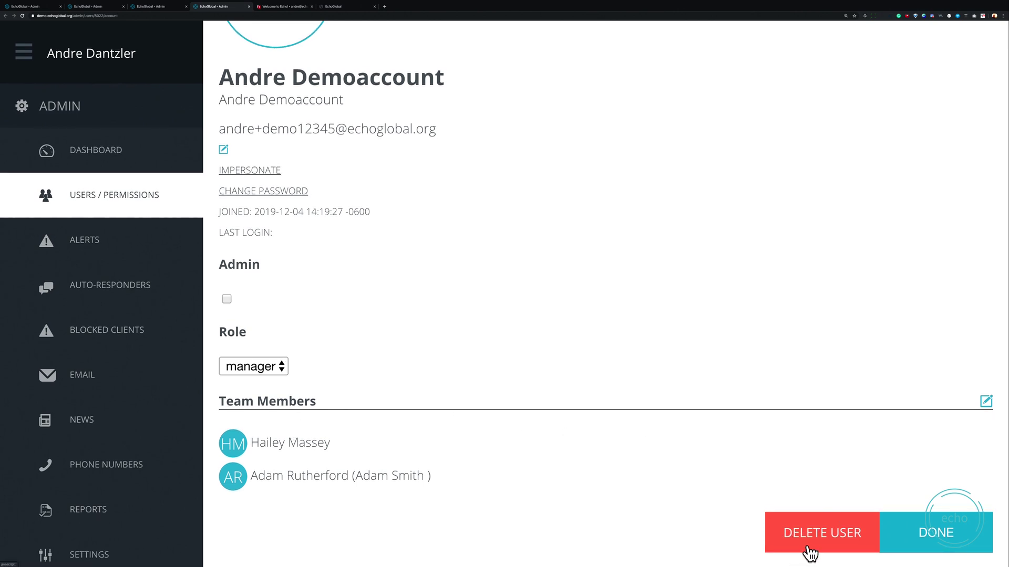
click(935, 545)
scroll(711, 439, up, 3)
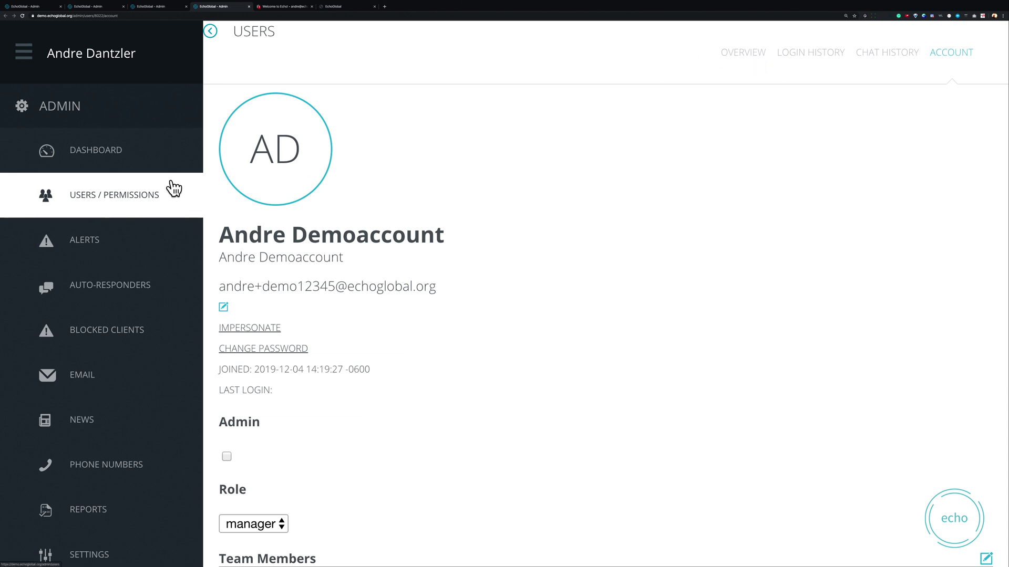
click(234, 32)
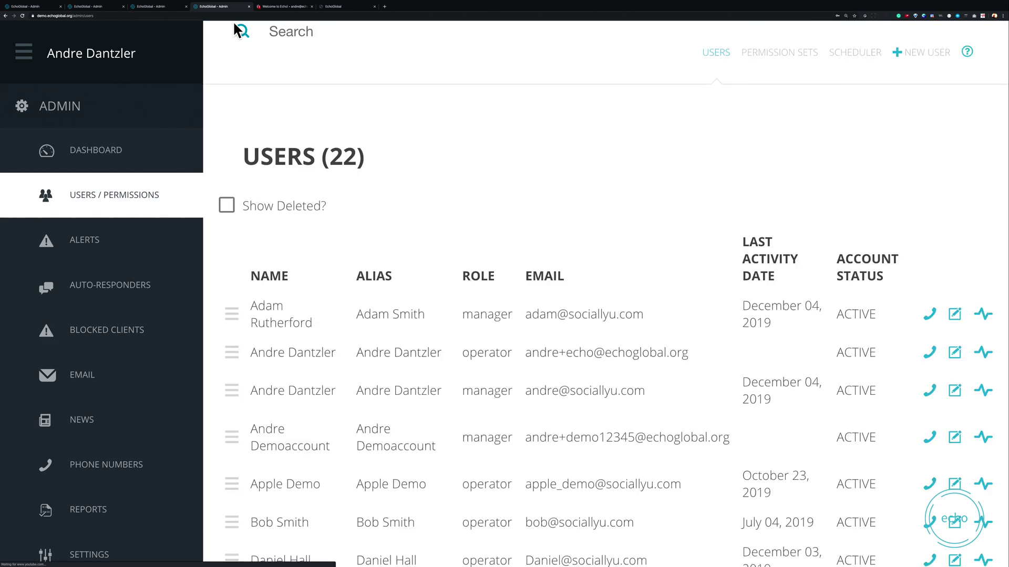